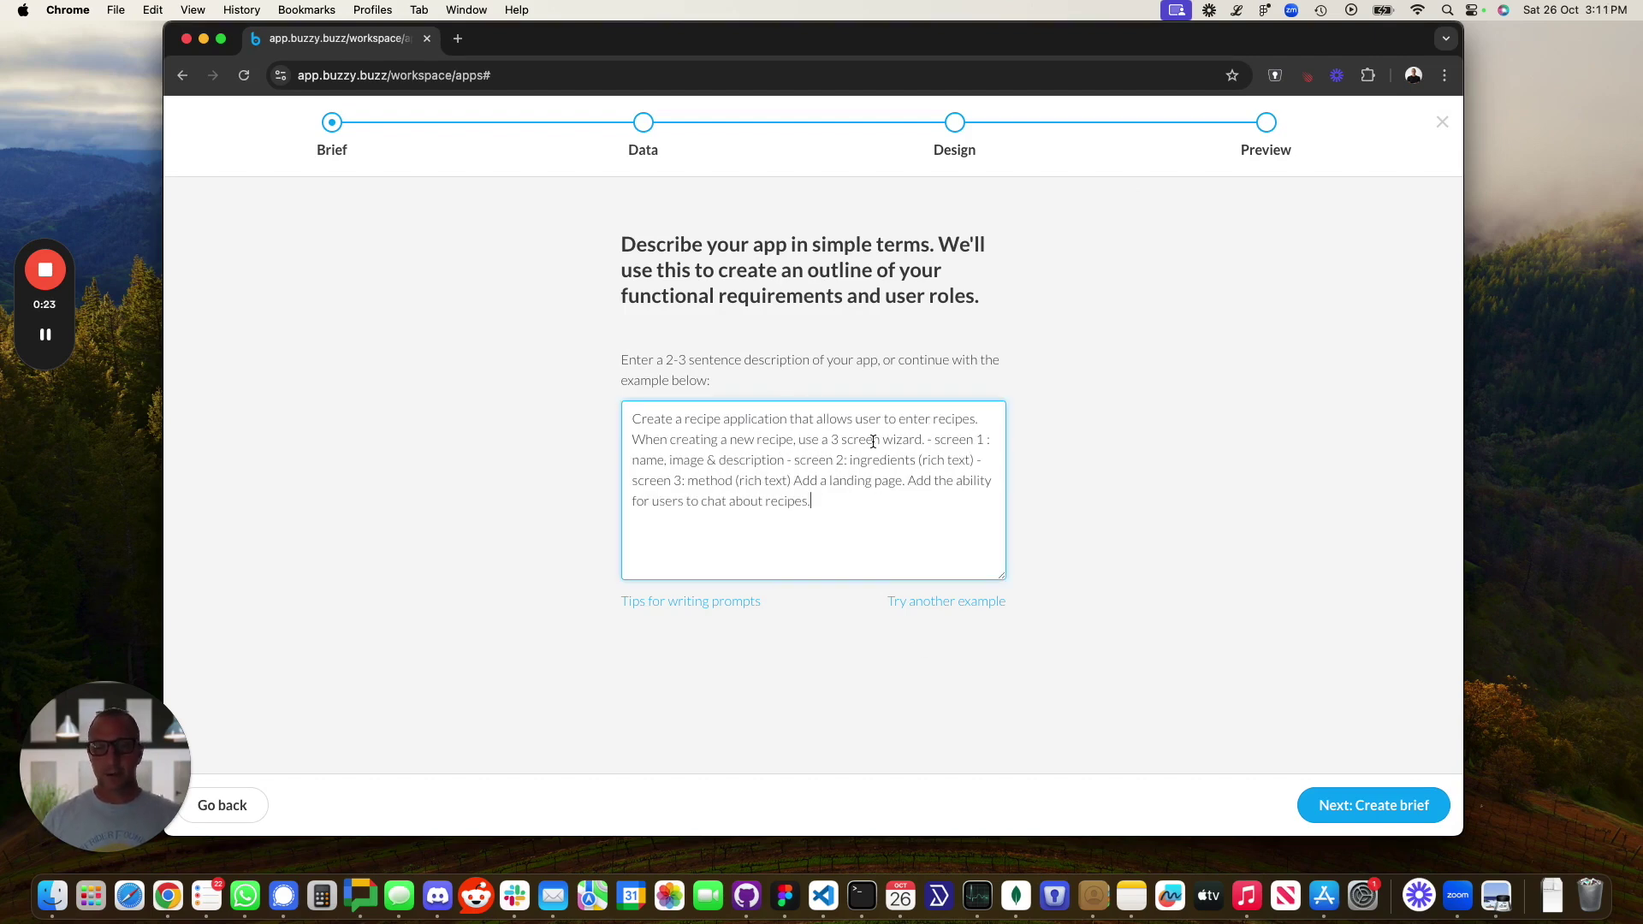
Step: Reformat the app description: each screen item and the chat sentence on its own line, with a blank line before the landing page sentence
key(Return)
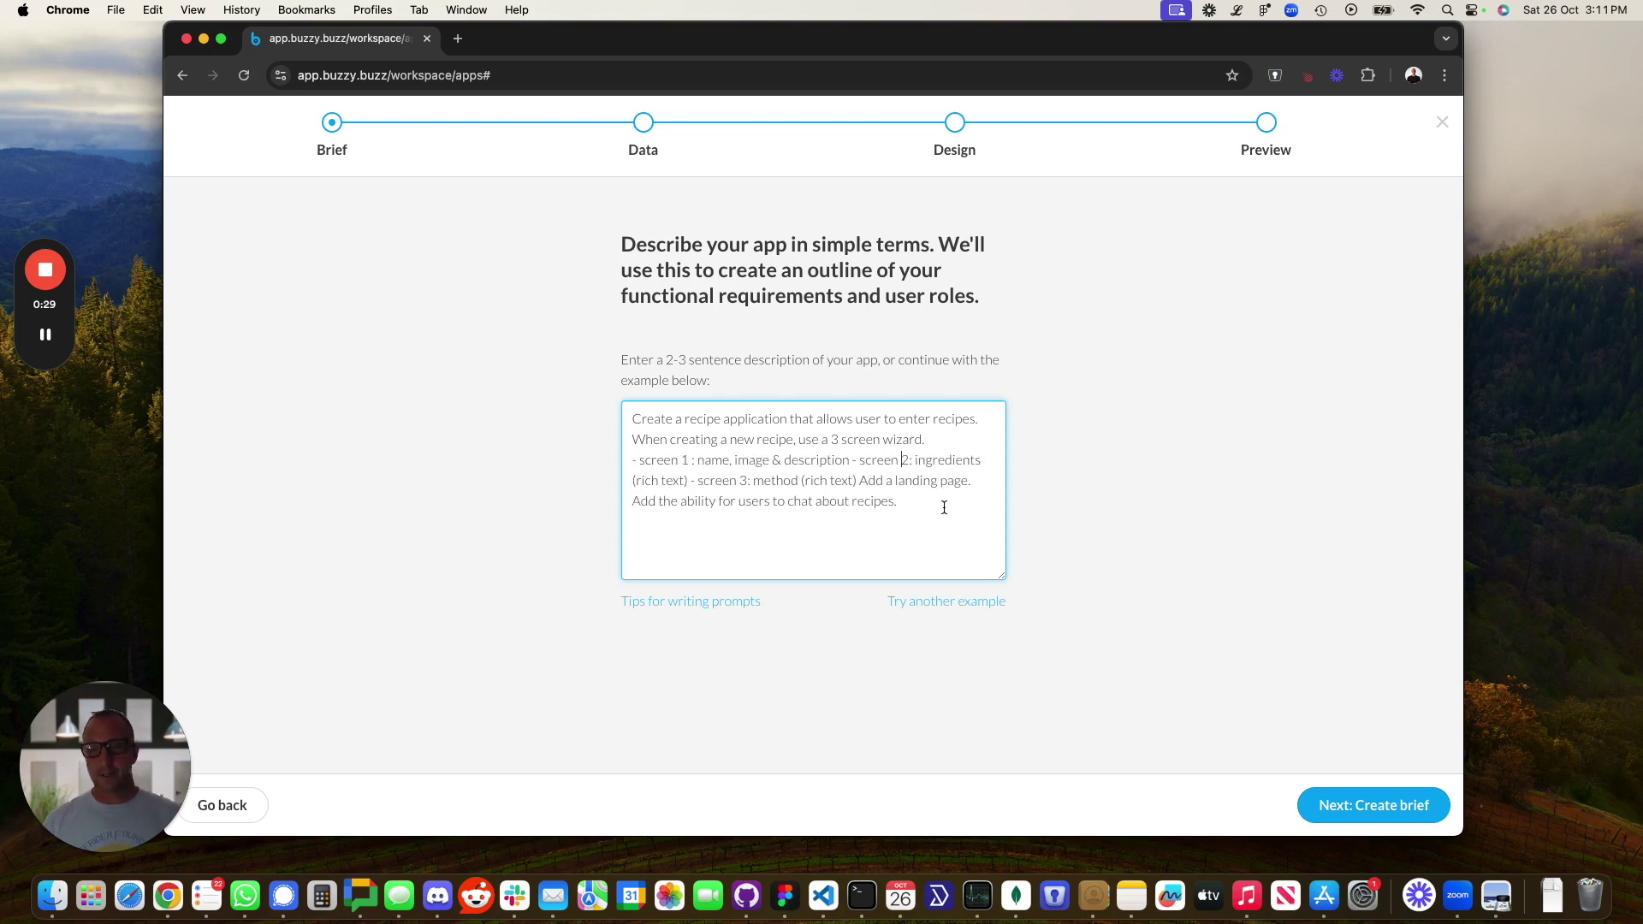
click(852, 459)
key(Return)
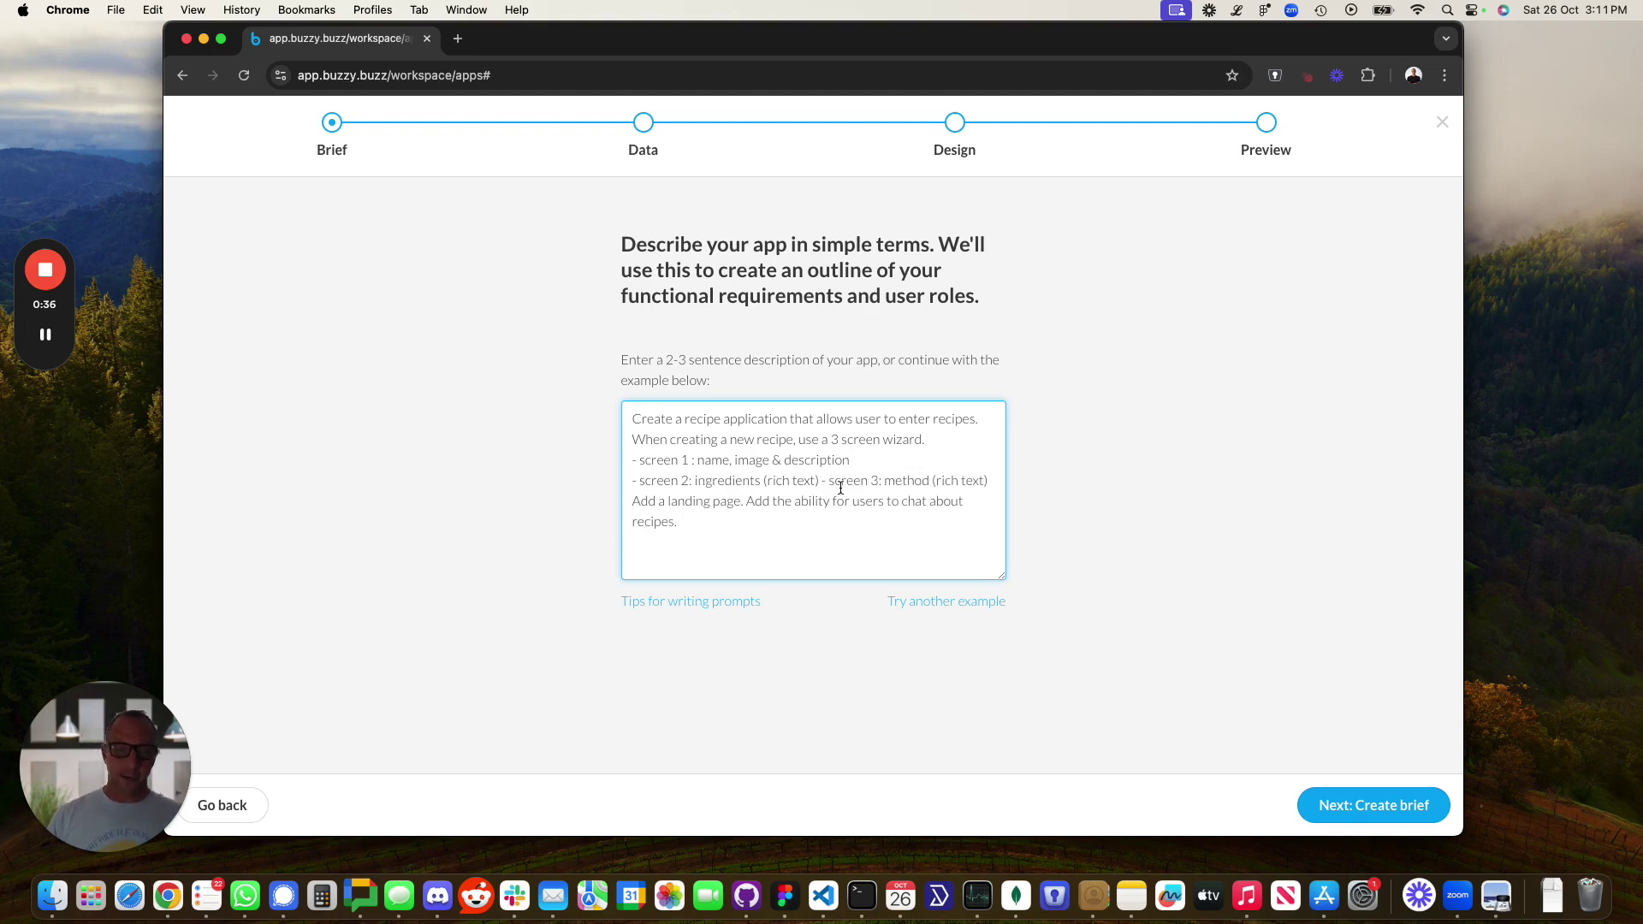
key(Return)
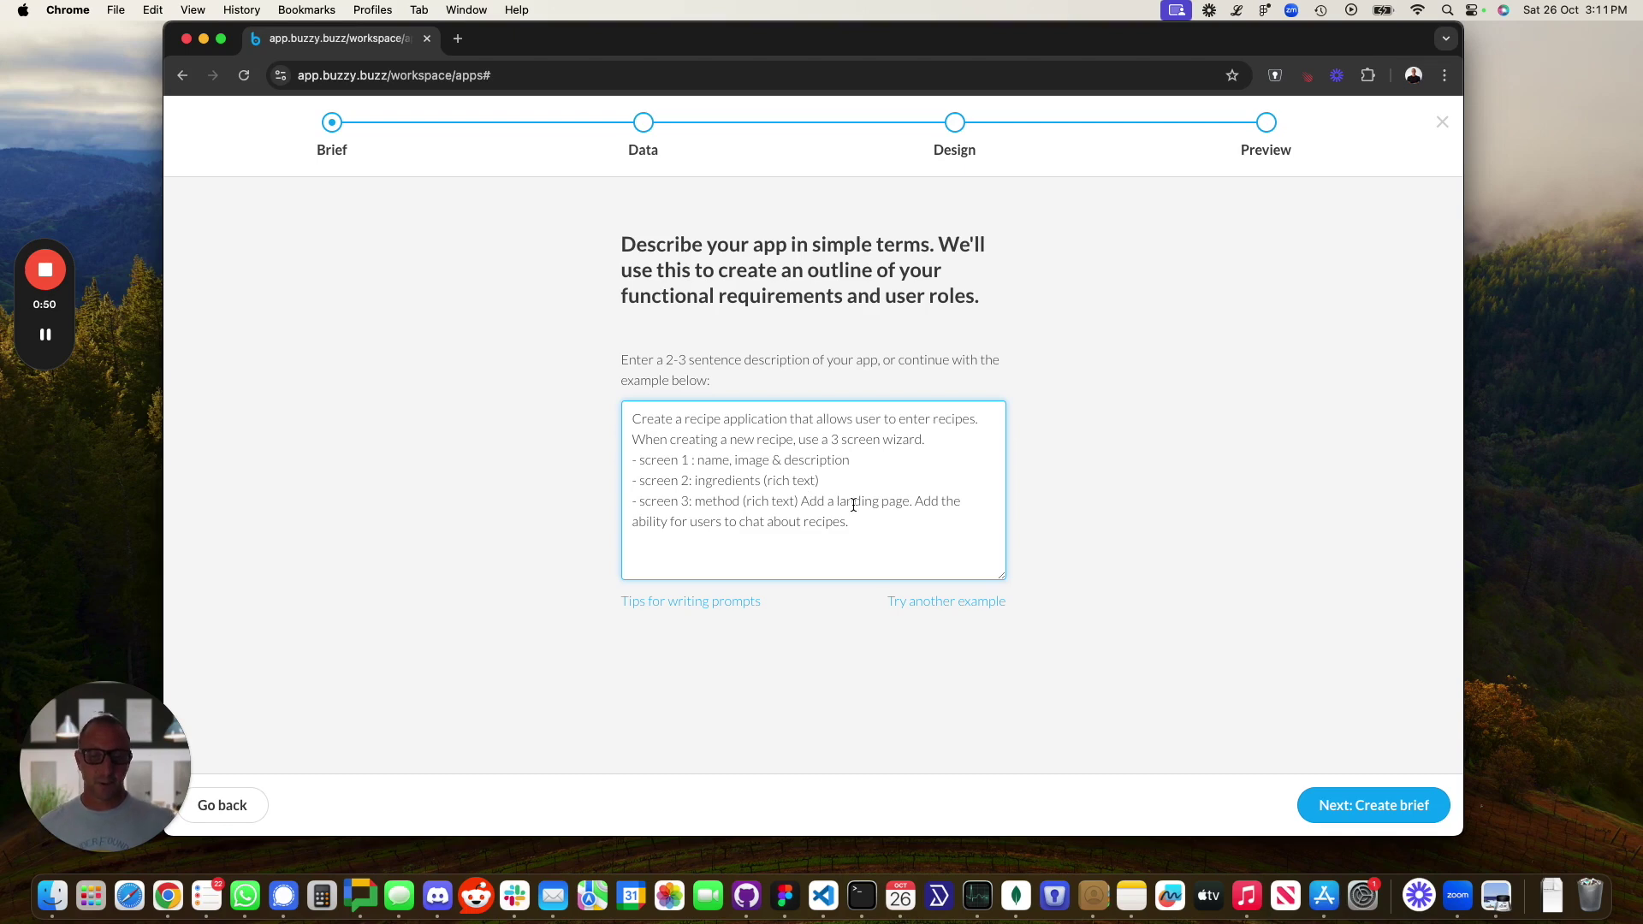
key(Return)
key(Return)
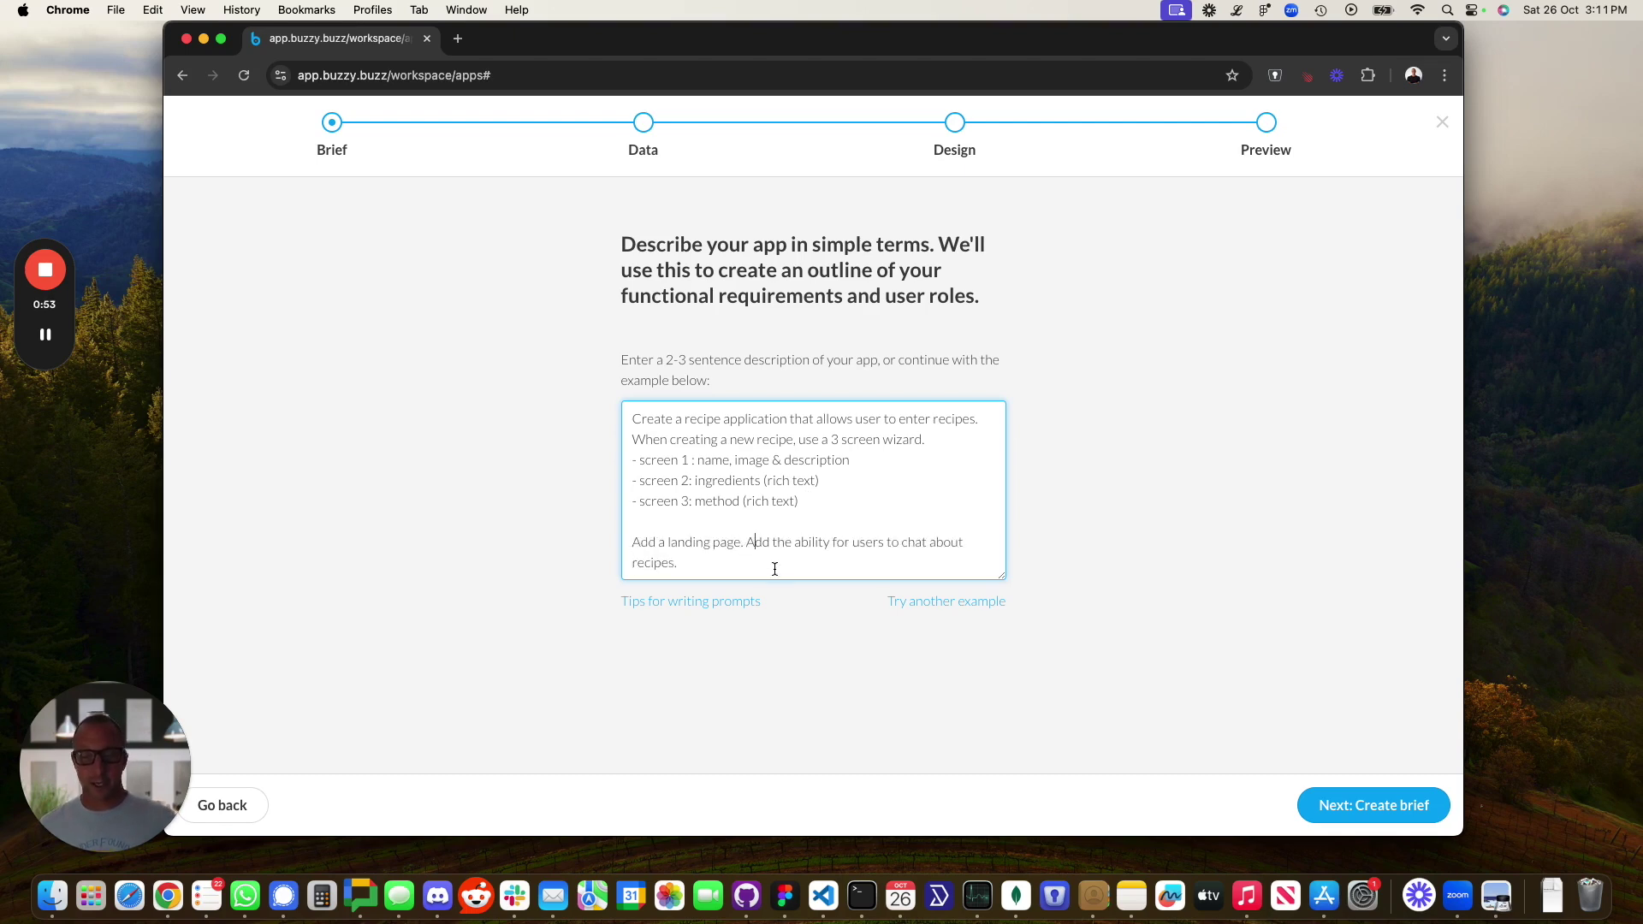
key(Return)
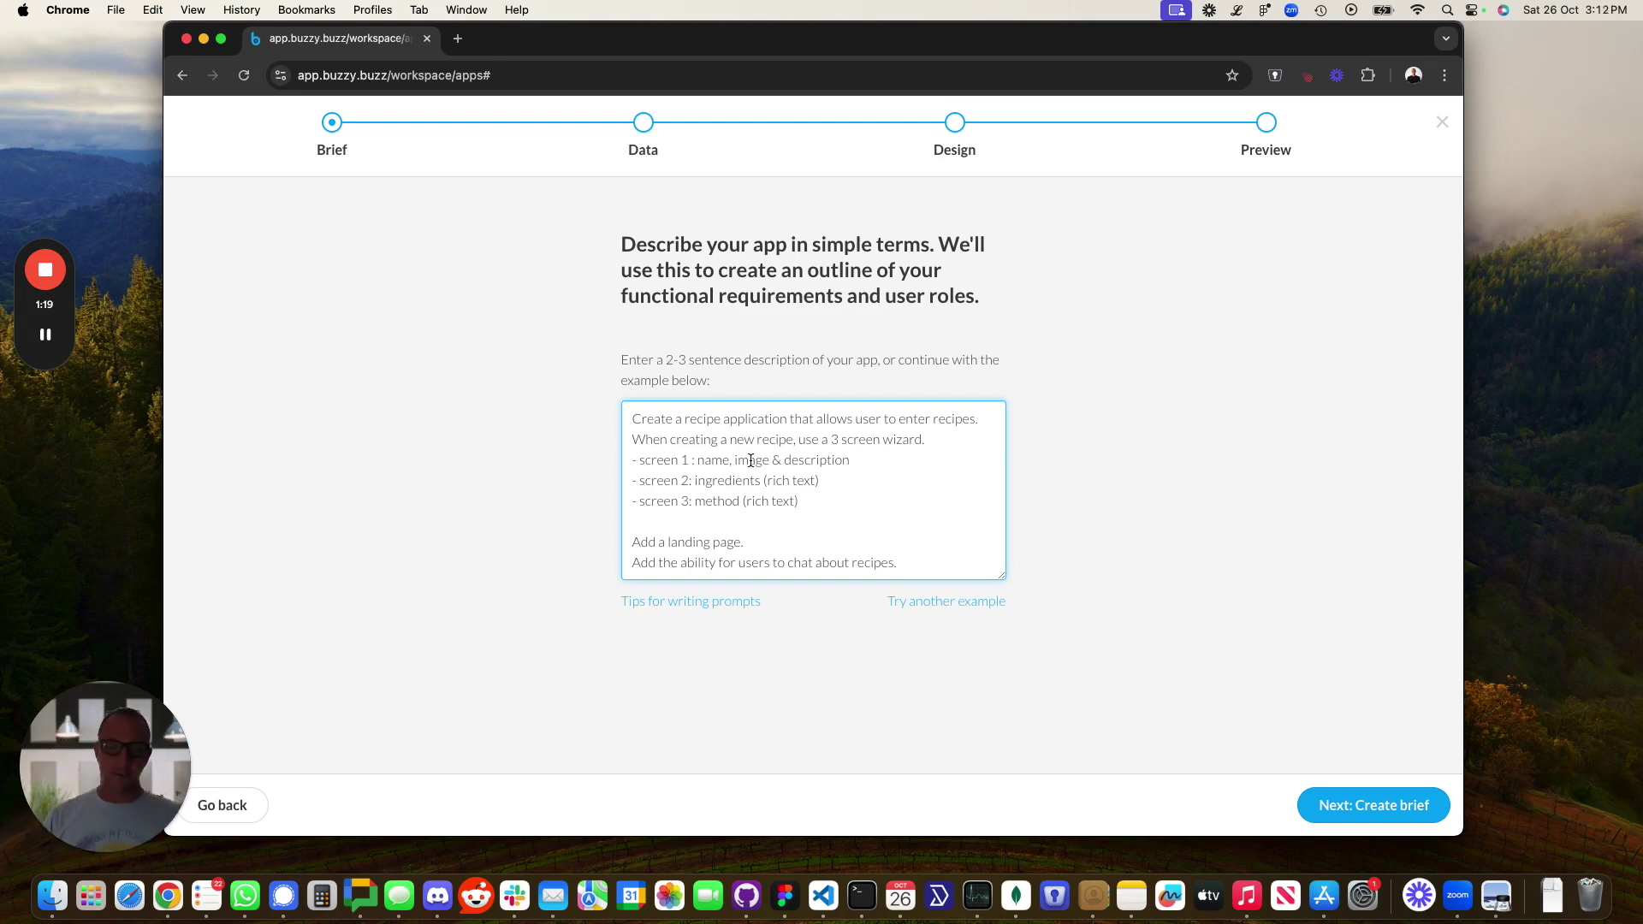
Step: Generate the app brief and data model from the description, and inspect the fields of the Chat and Recipe tables
click(1366, 805)
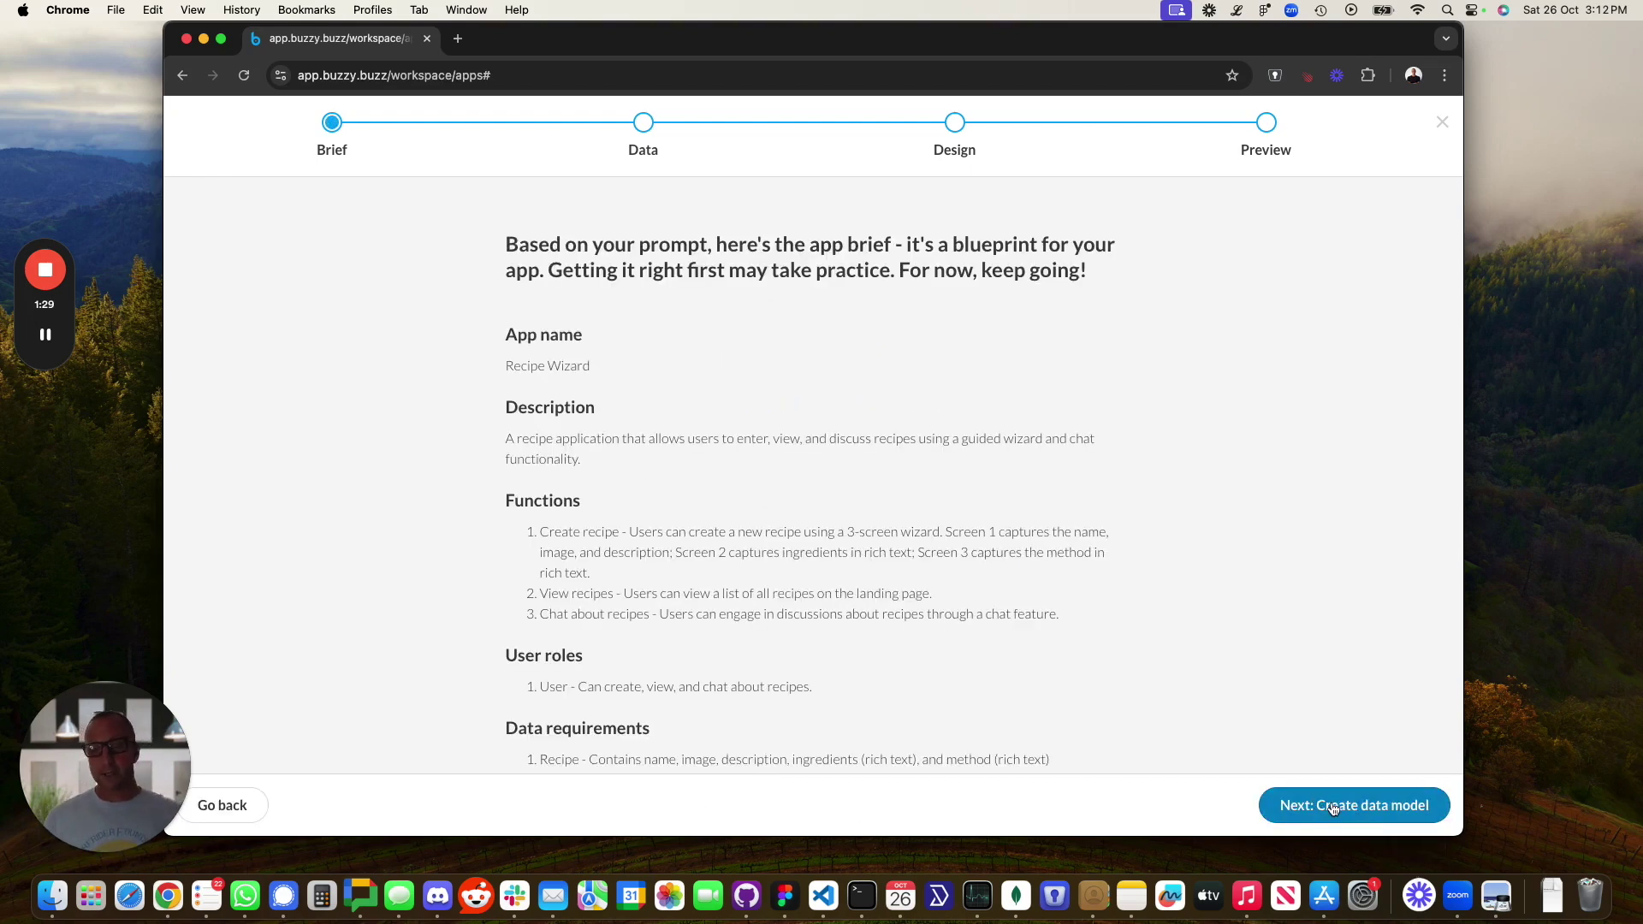
click(1333, 809)
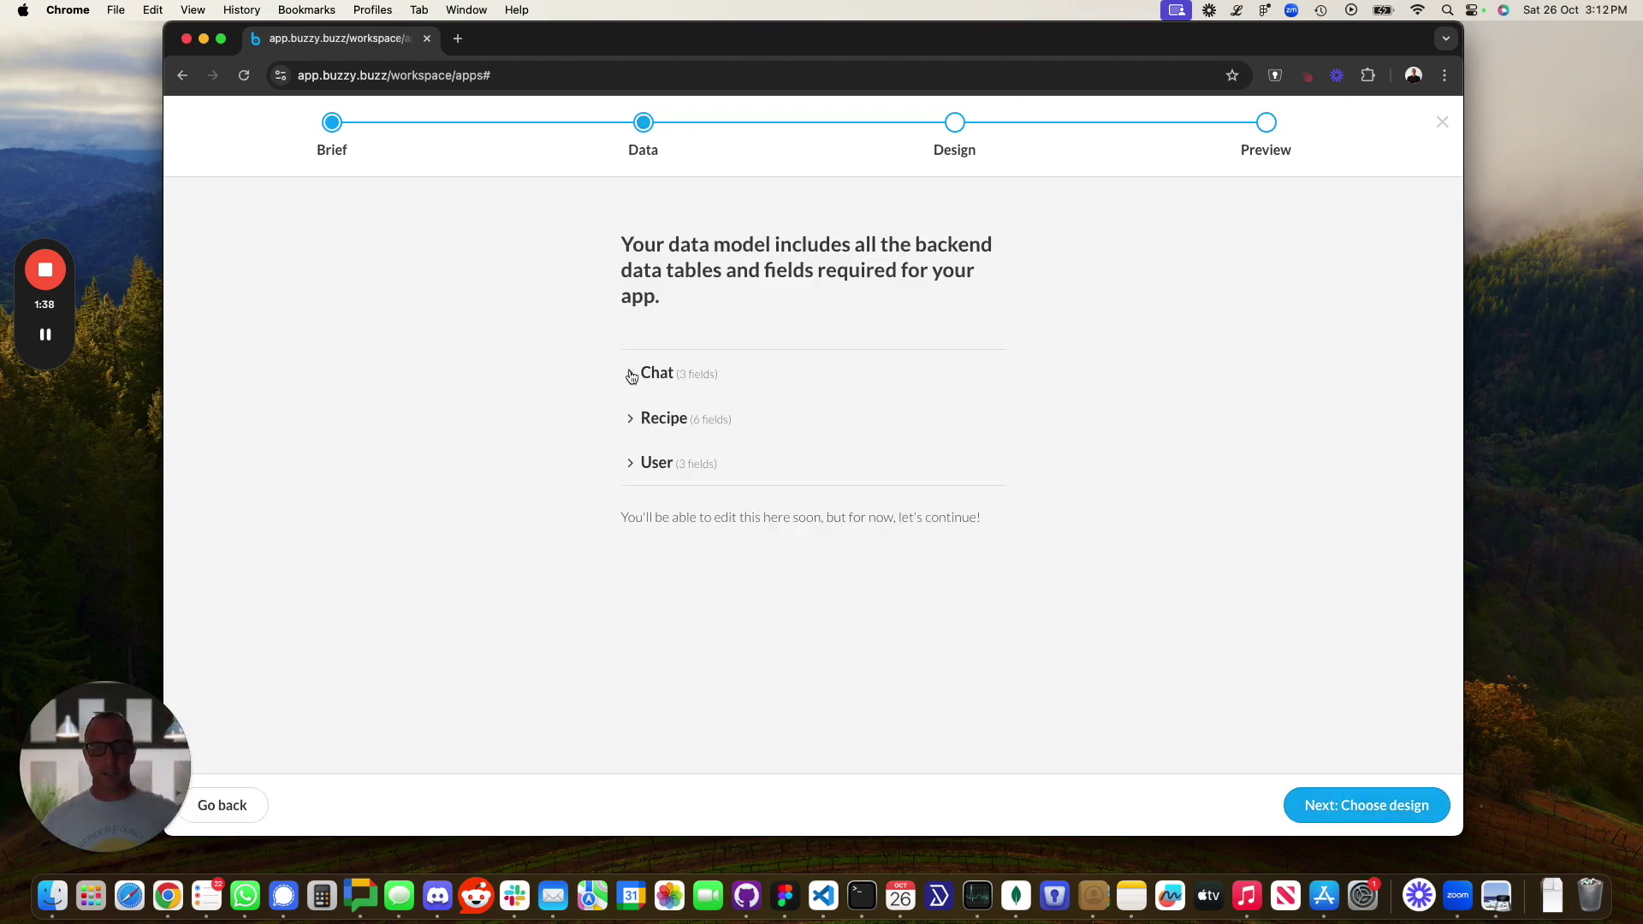
click(634, 373)
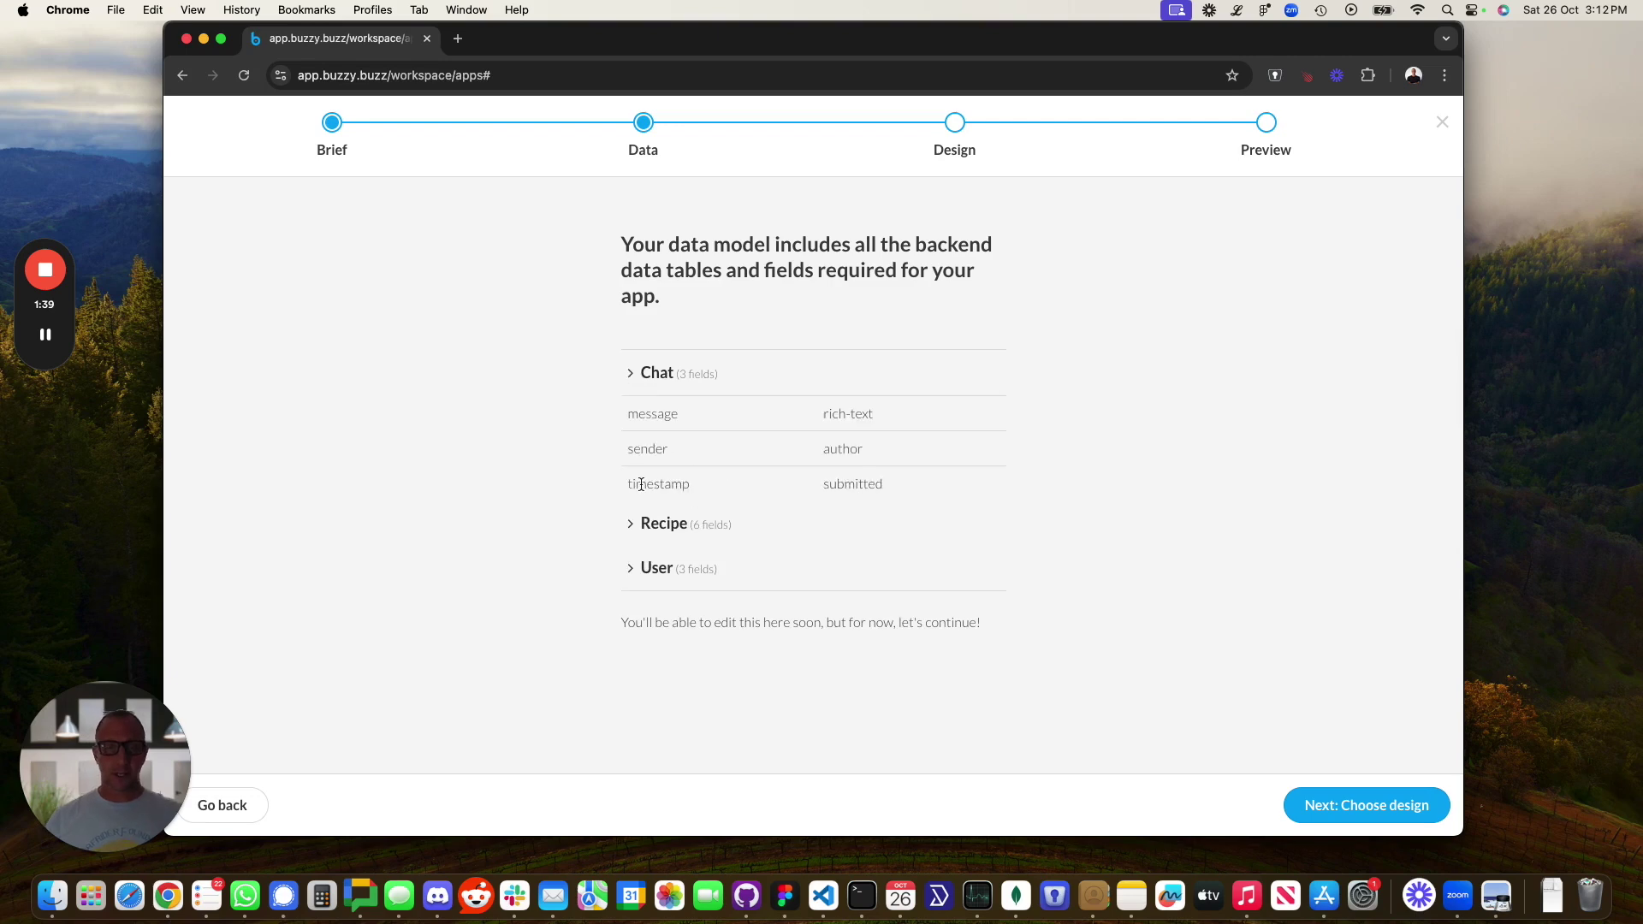
click(634, 531)
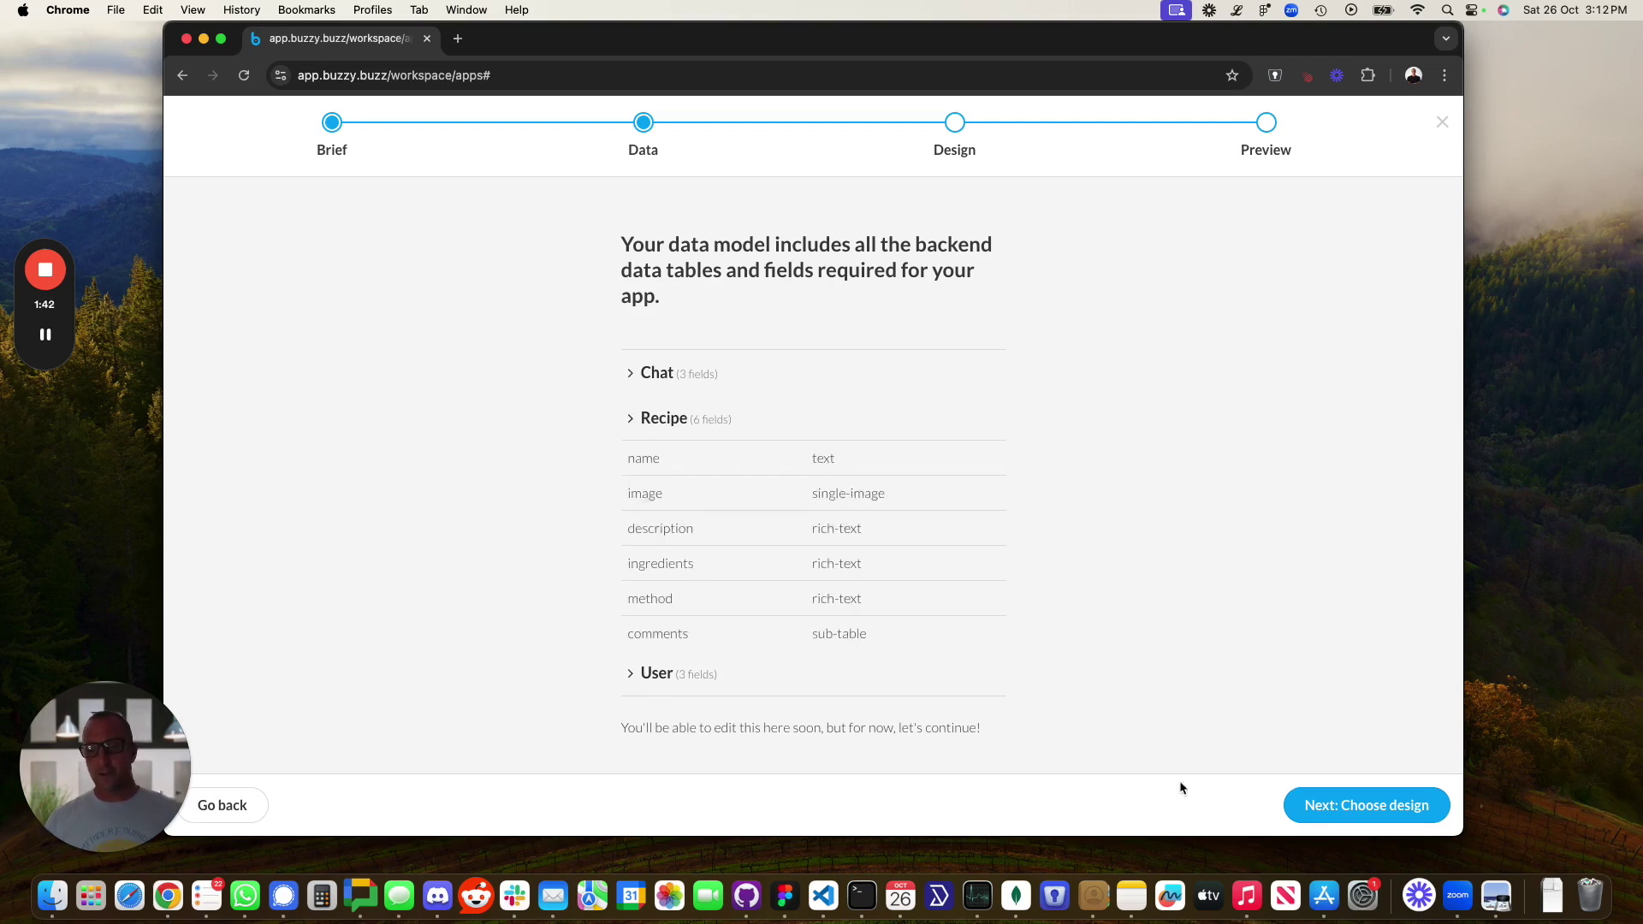
Step: Proceed from the data model to the design stage and open the generated app for editing
click(1325, 806)
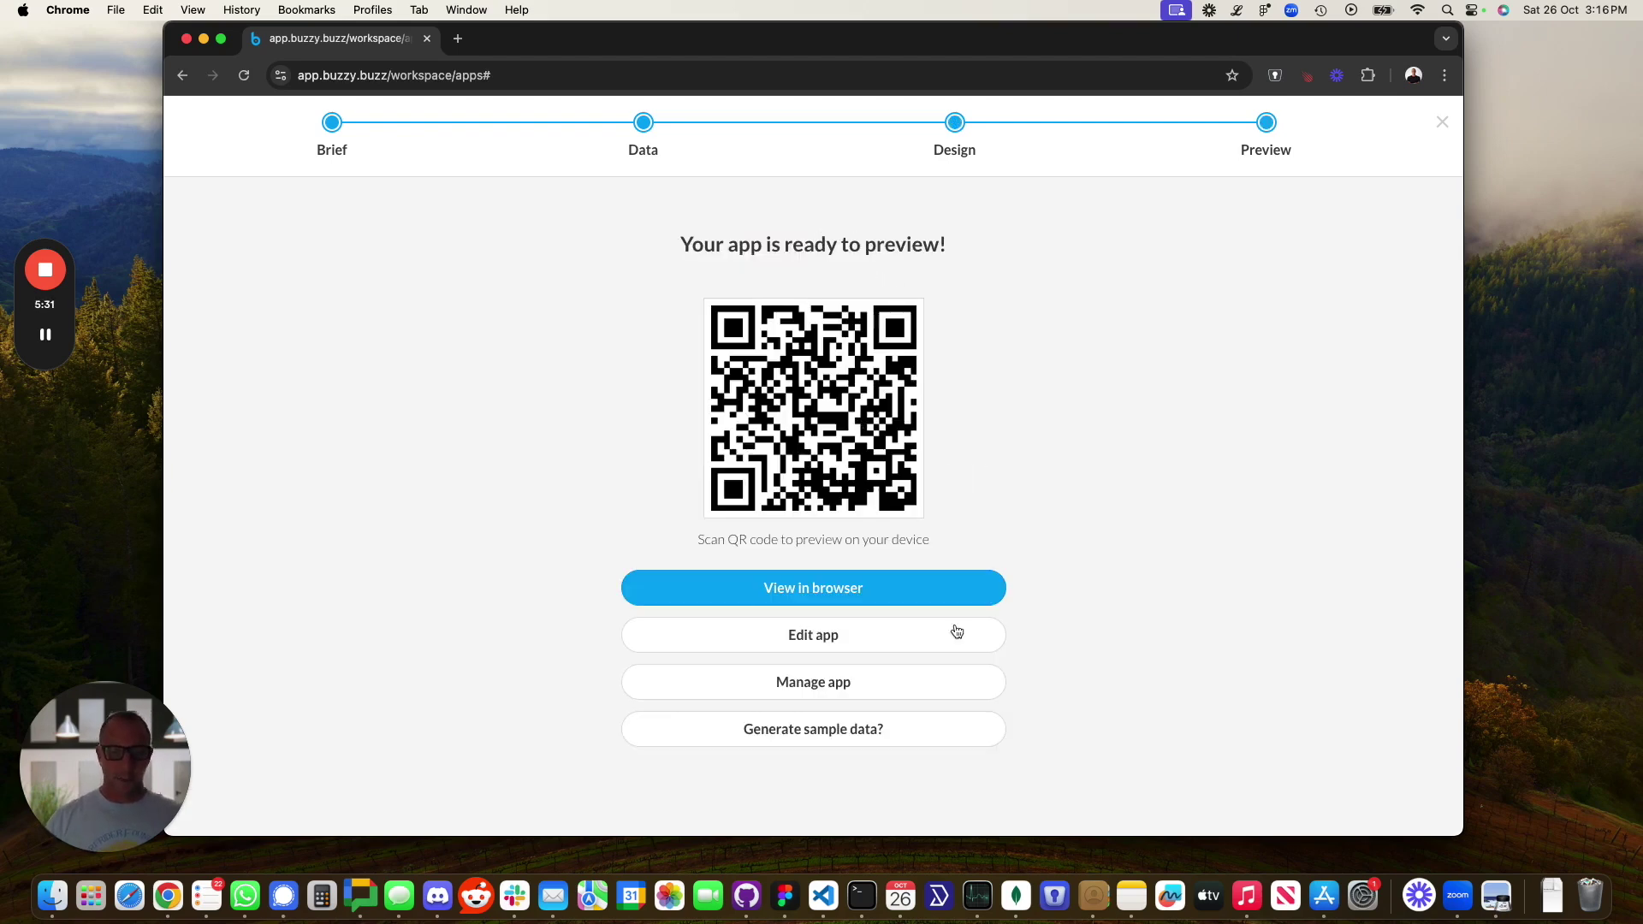
click(804, 635)
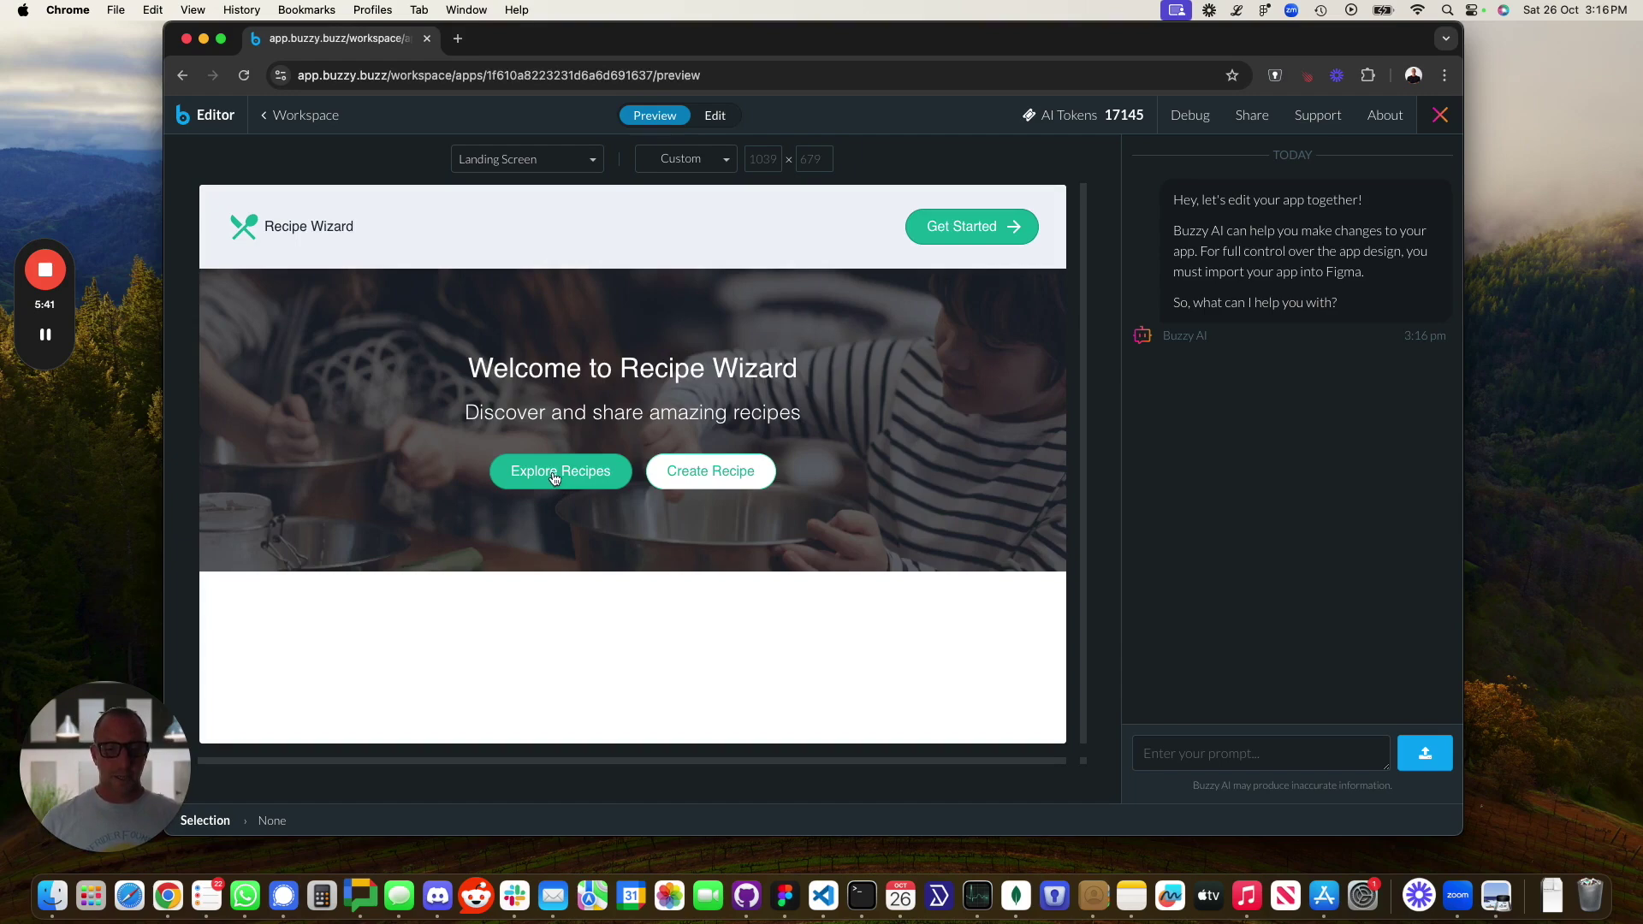
Step: Explore the recipe list in the app preview and view the details of the Pancakes recipe
click(555, 475)
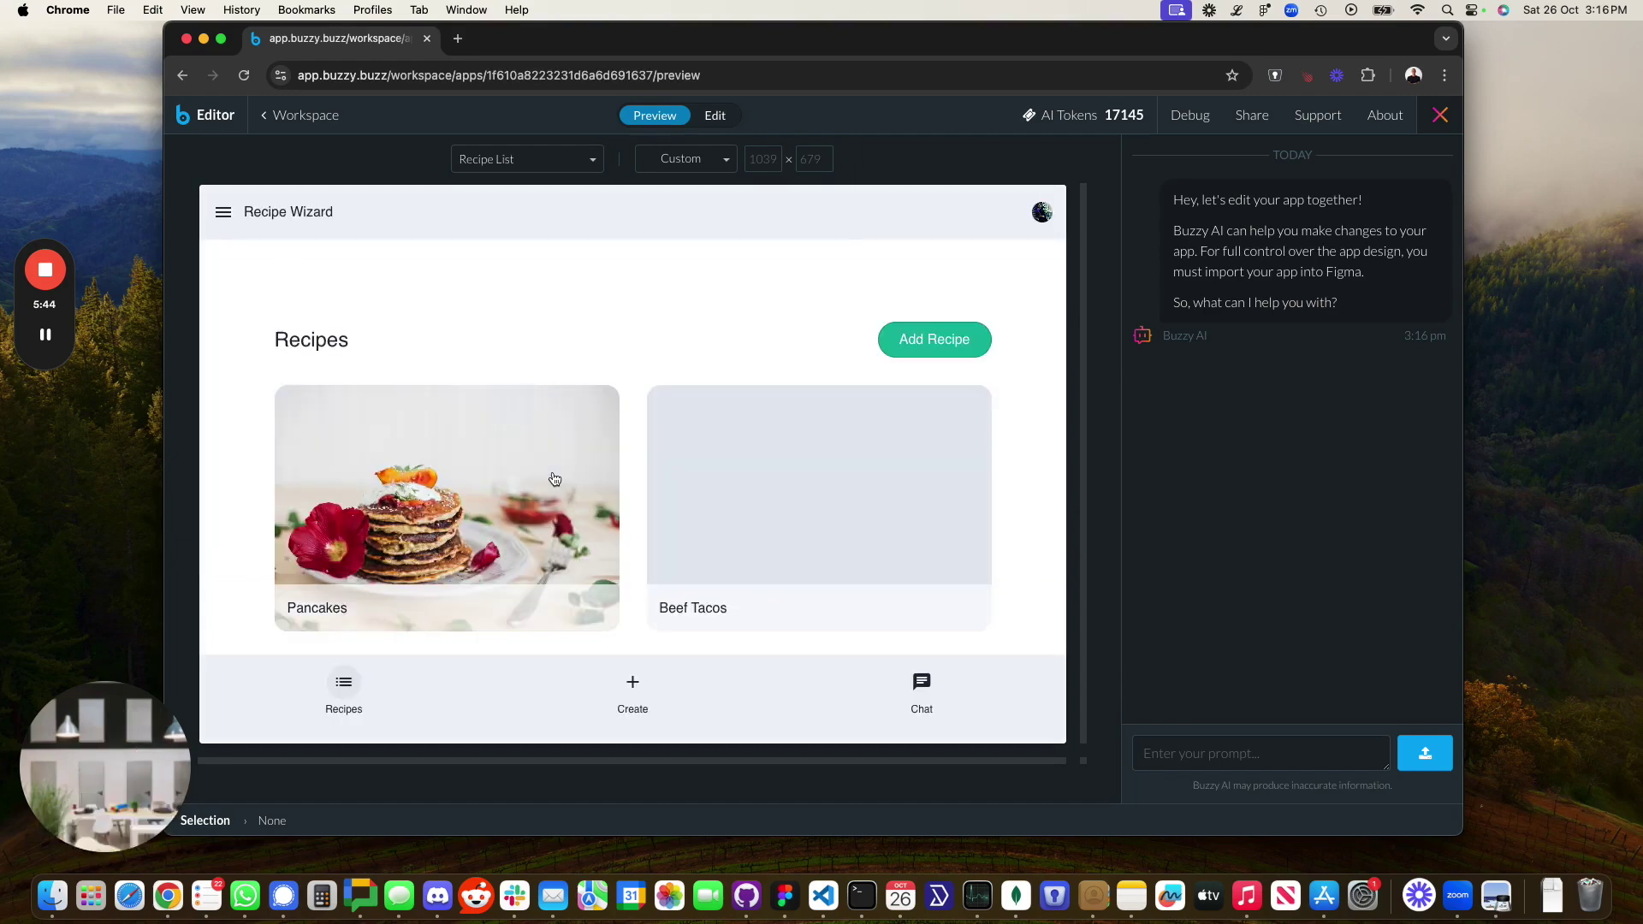
scroll(542, 500, down, 5)
scroll(427, 469, up, 4)
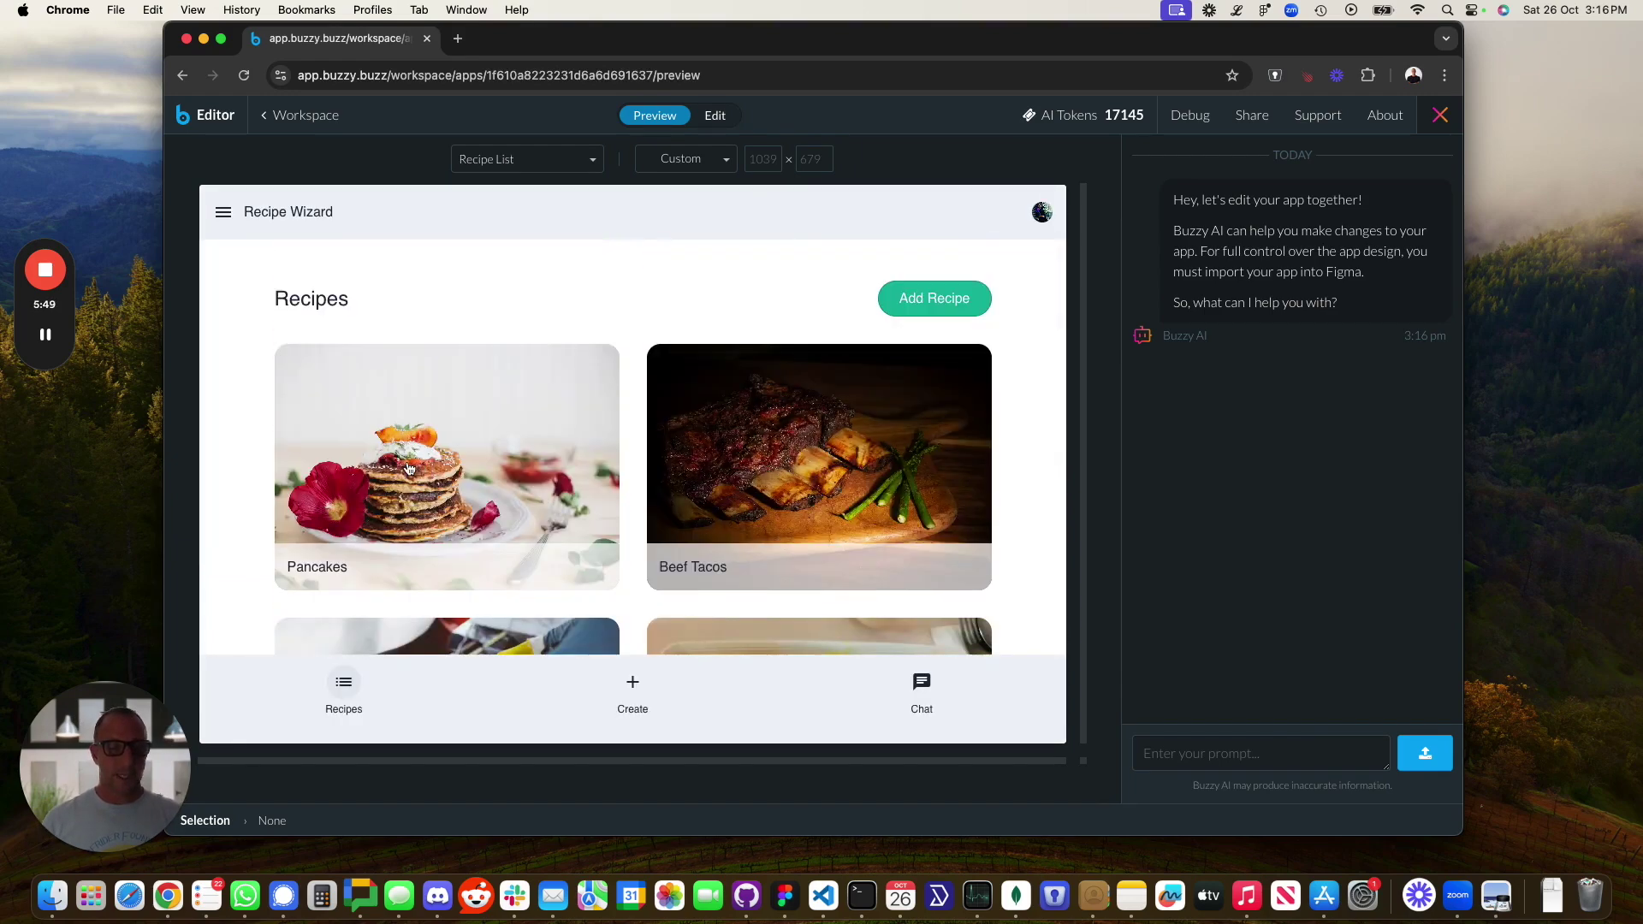
click(409, 469)
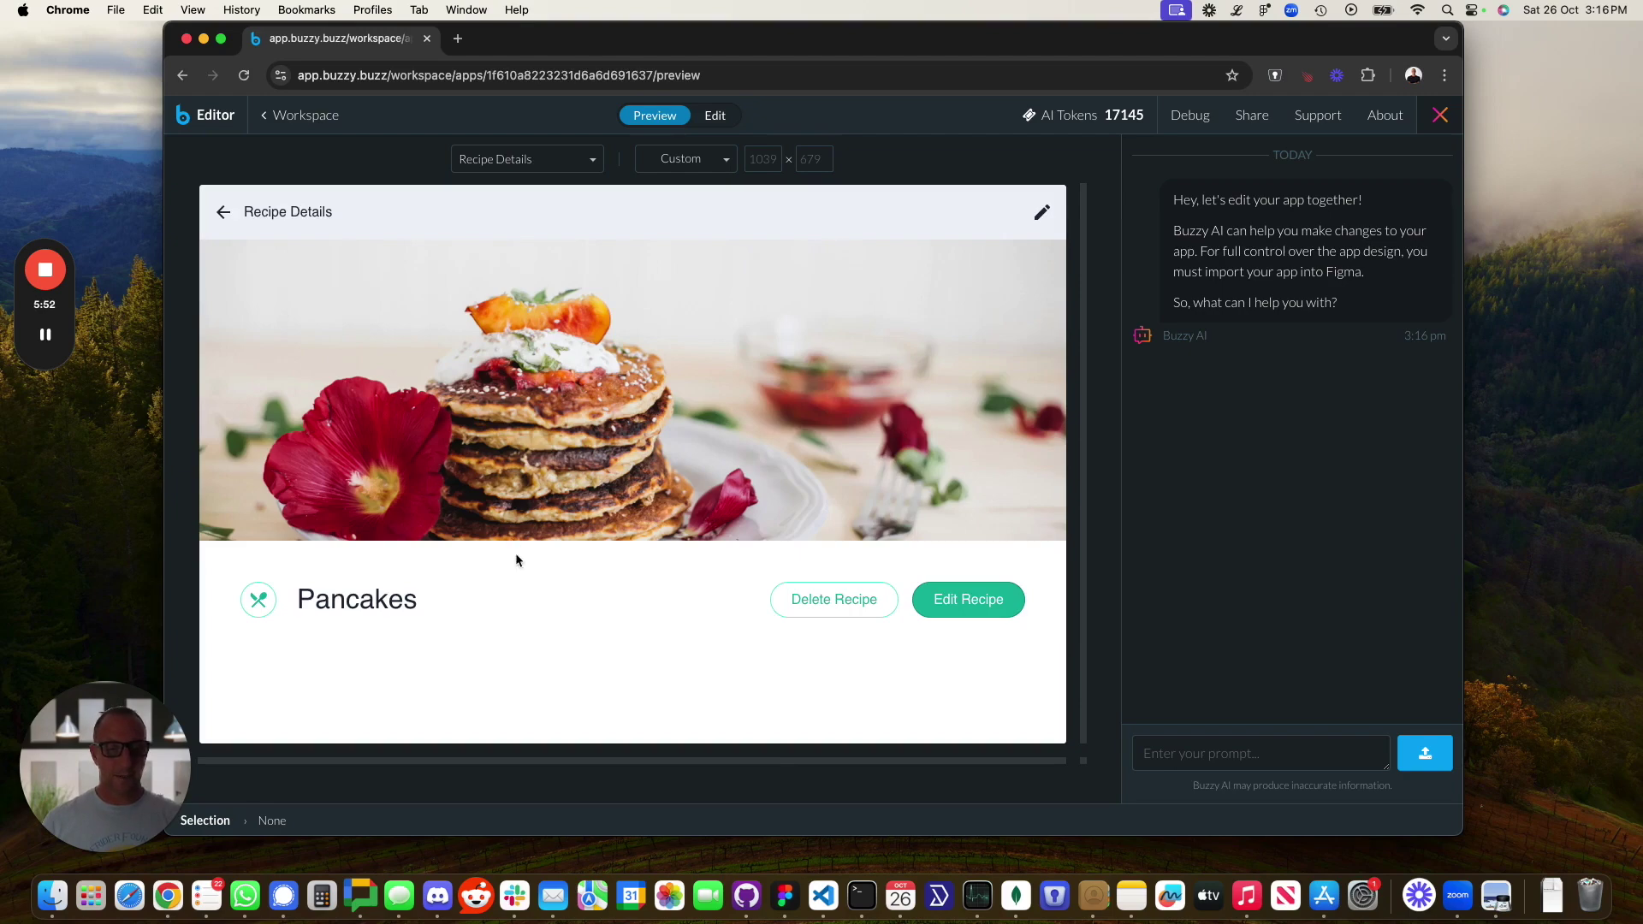
scroll(516, 556, down, 10)
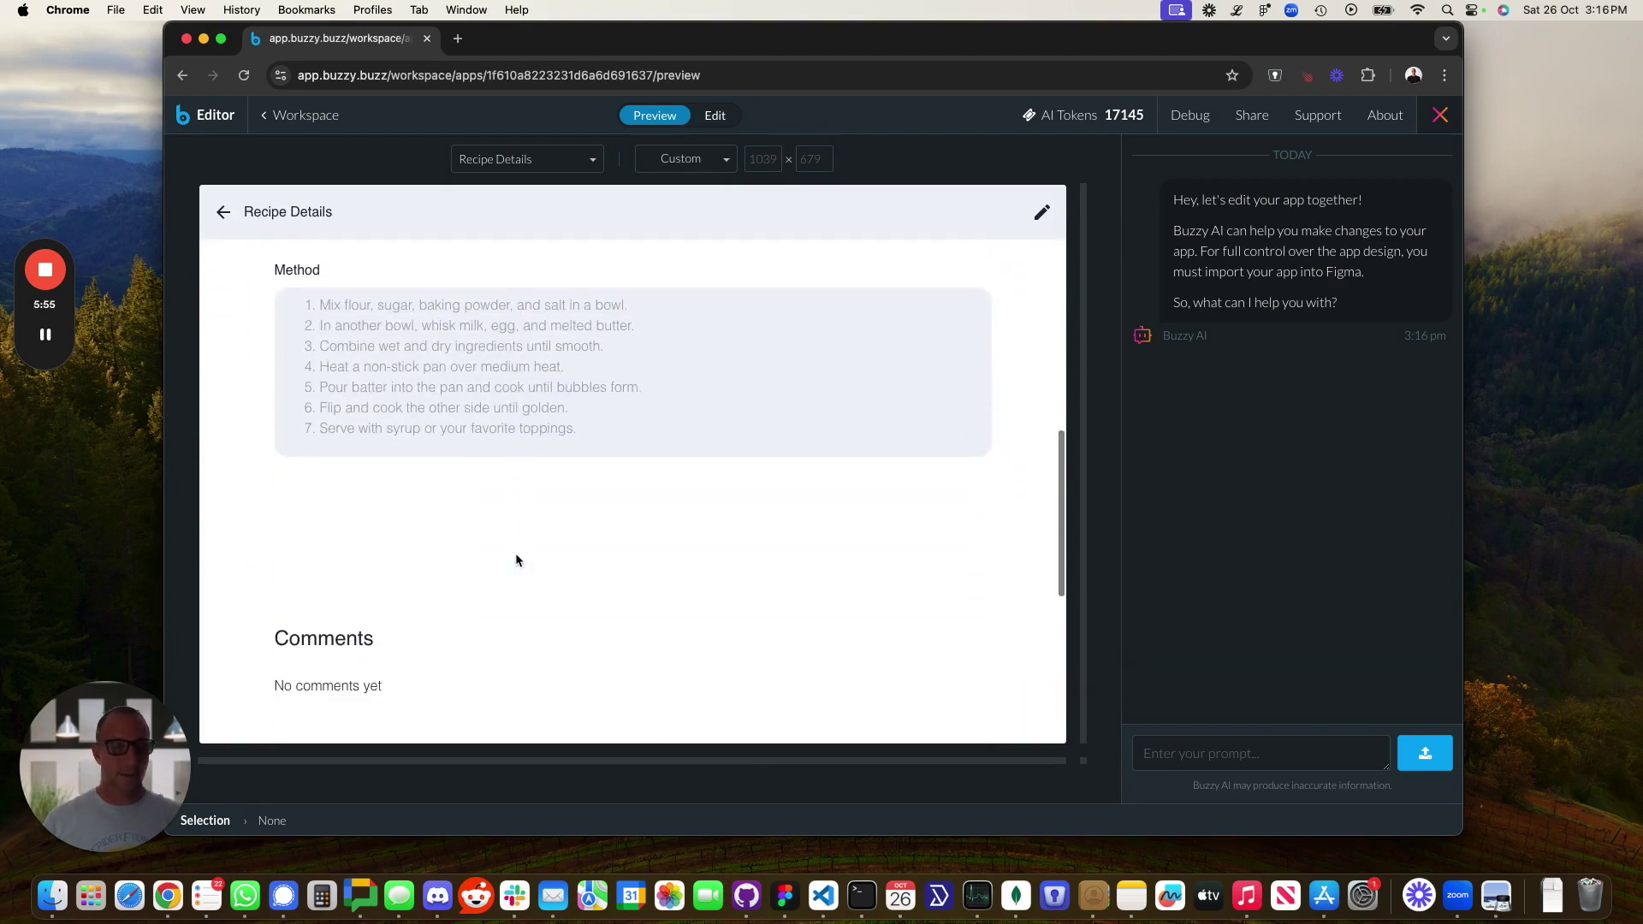
Step: Submit the comment "Yummo" on the Pancakes recipe and dismiss the confirmation
scroll(515, 553, down, 4)
click(389, 624)
text(Yummo)
scroll(259, 683, down, 3)
click(346, 655)
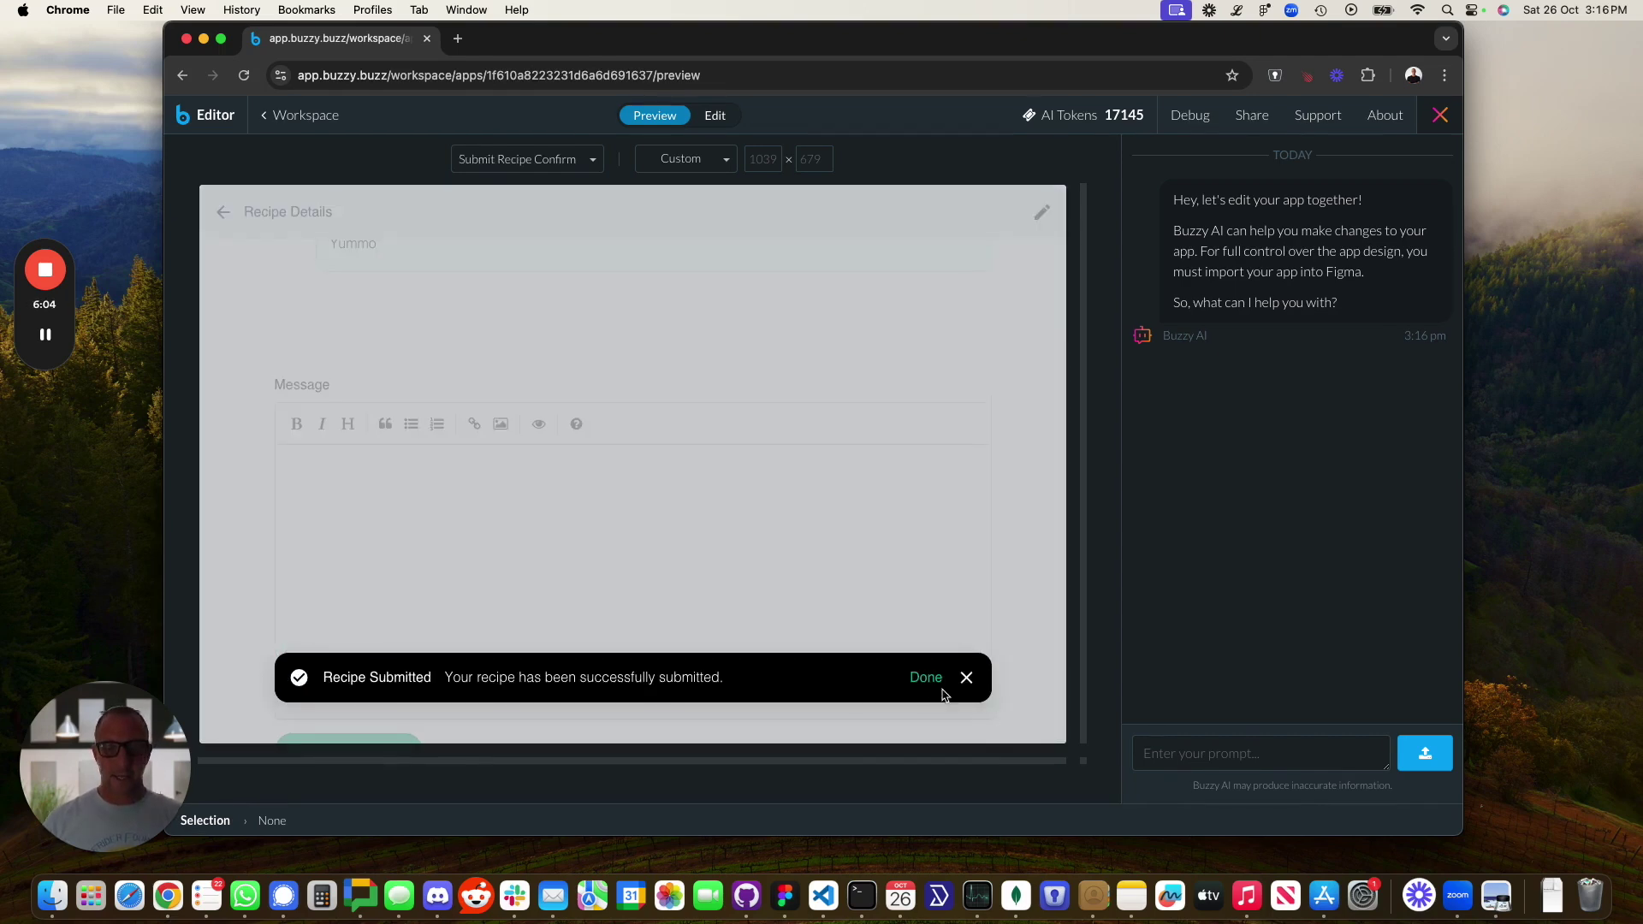
click(925, 680)
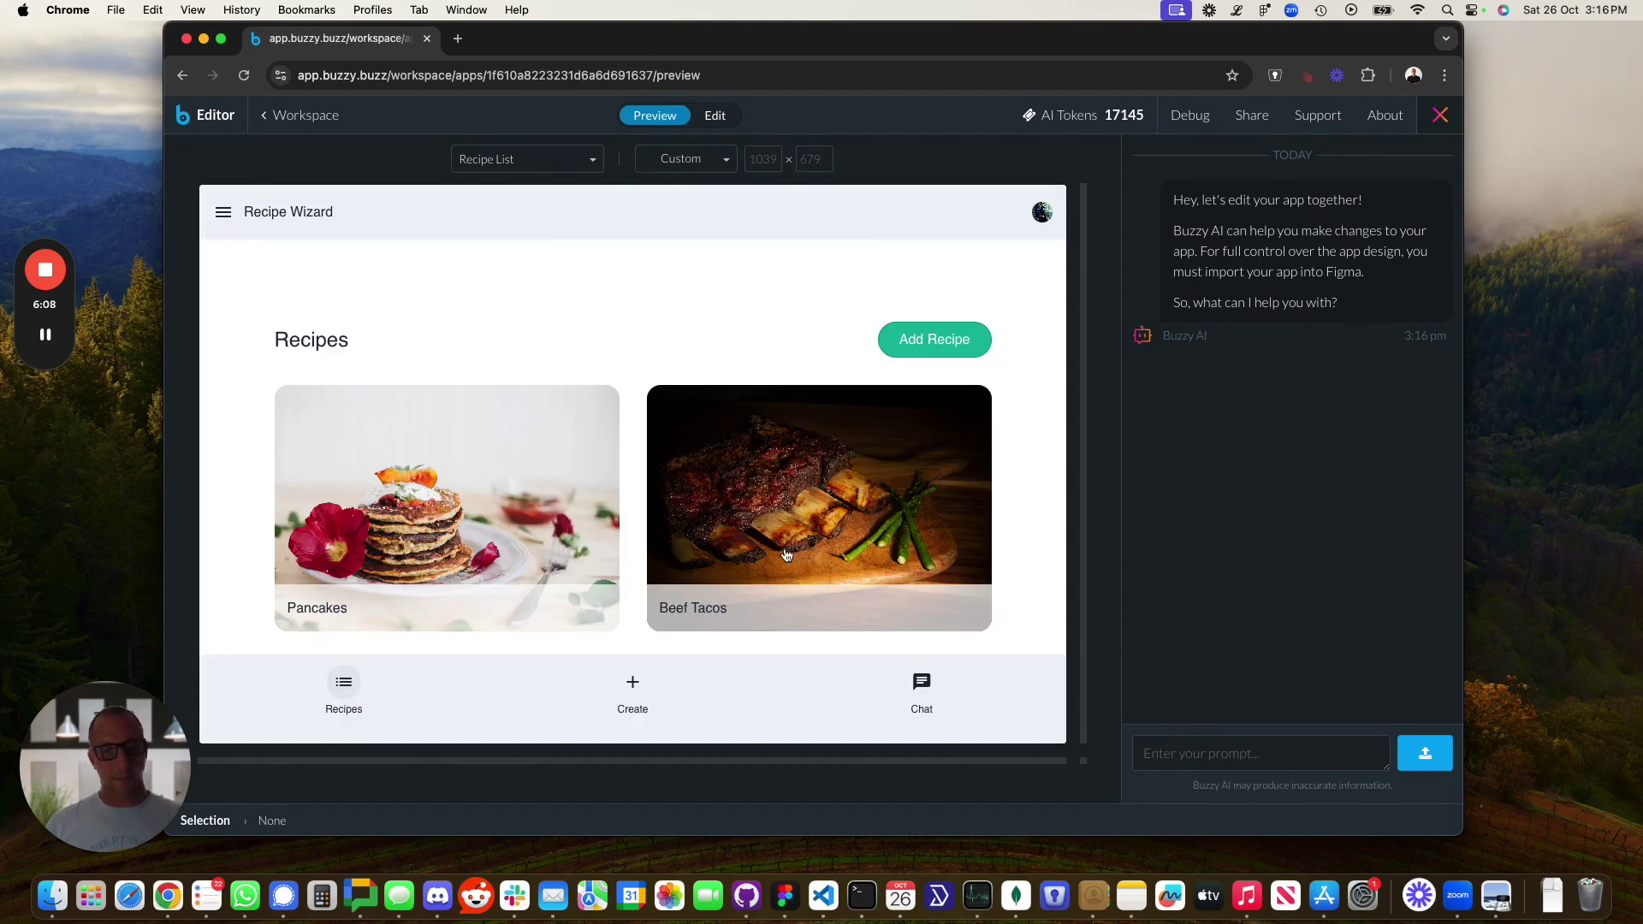
Step: Reopen the Pancakes recipe and review its details and comments section
scroll(631, 470, down, 3)
click(494, 374)
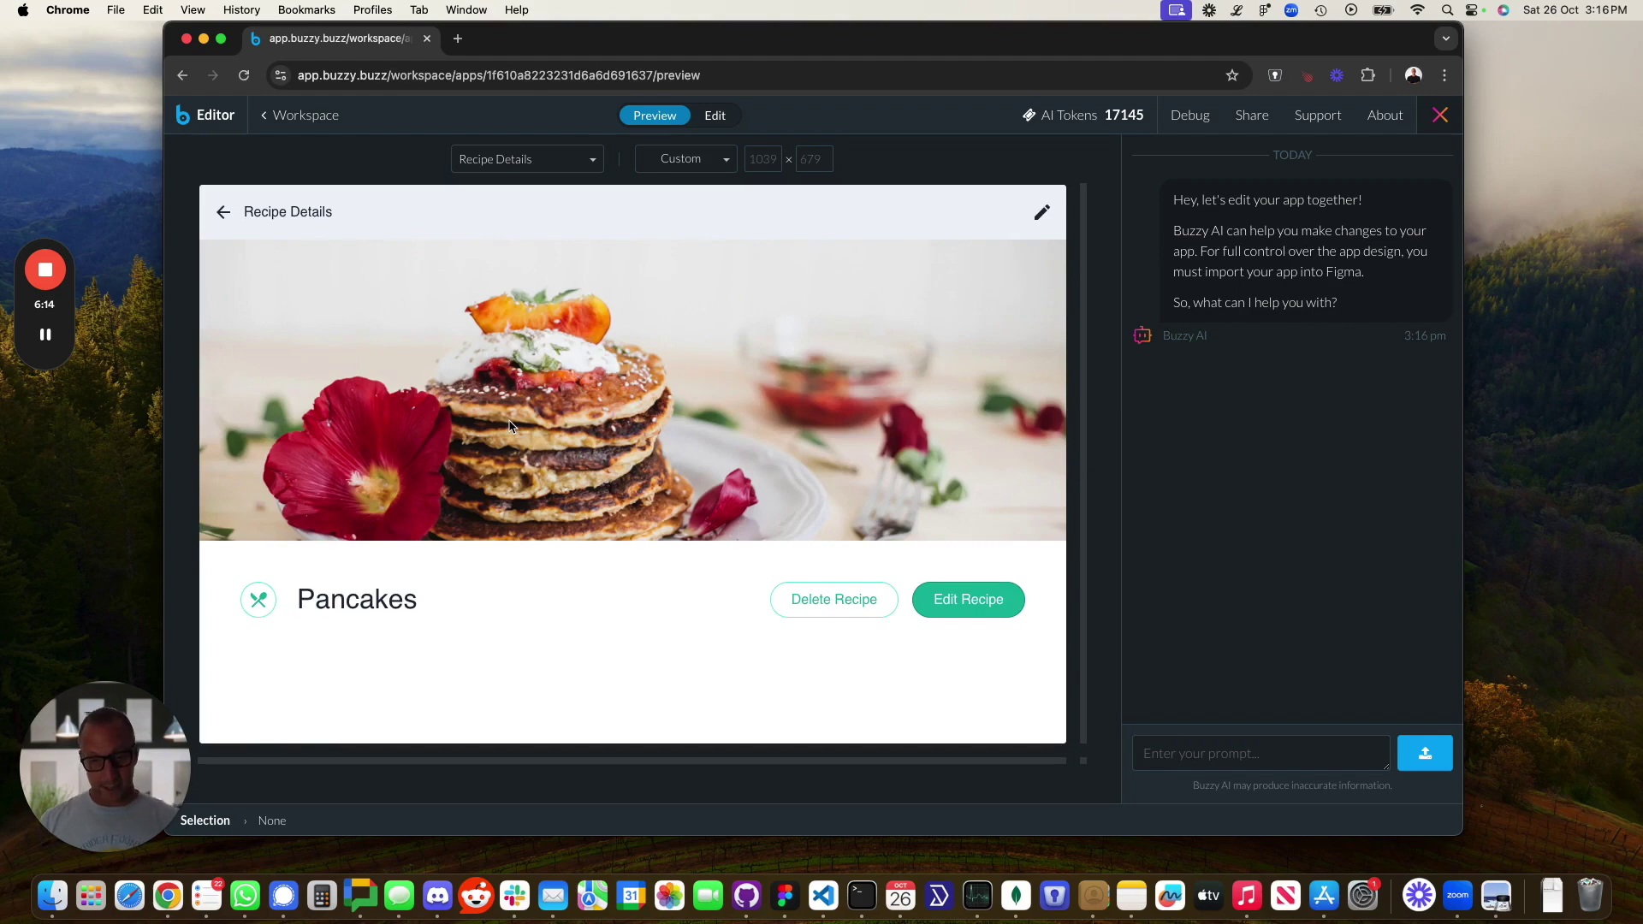
scroll(573, 560, down, 15)
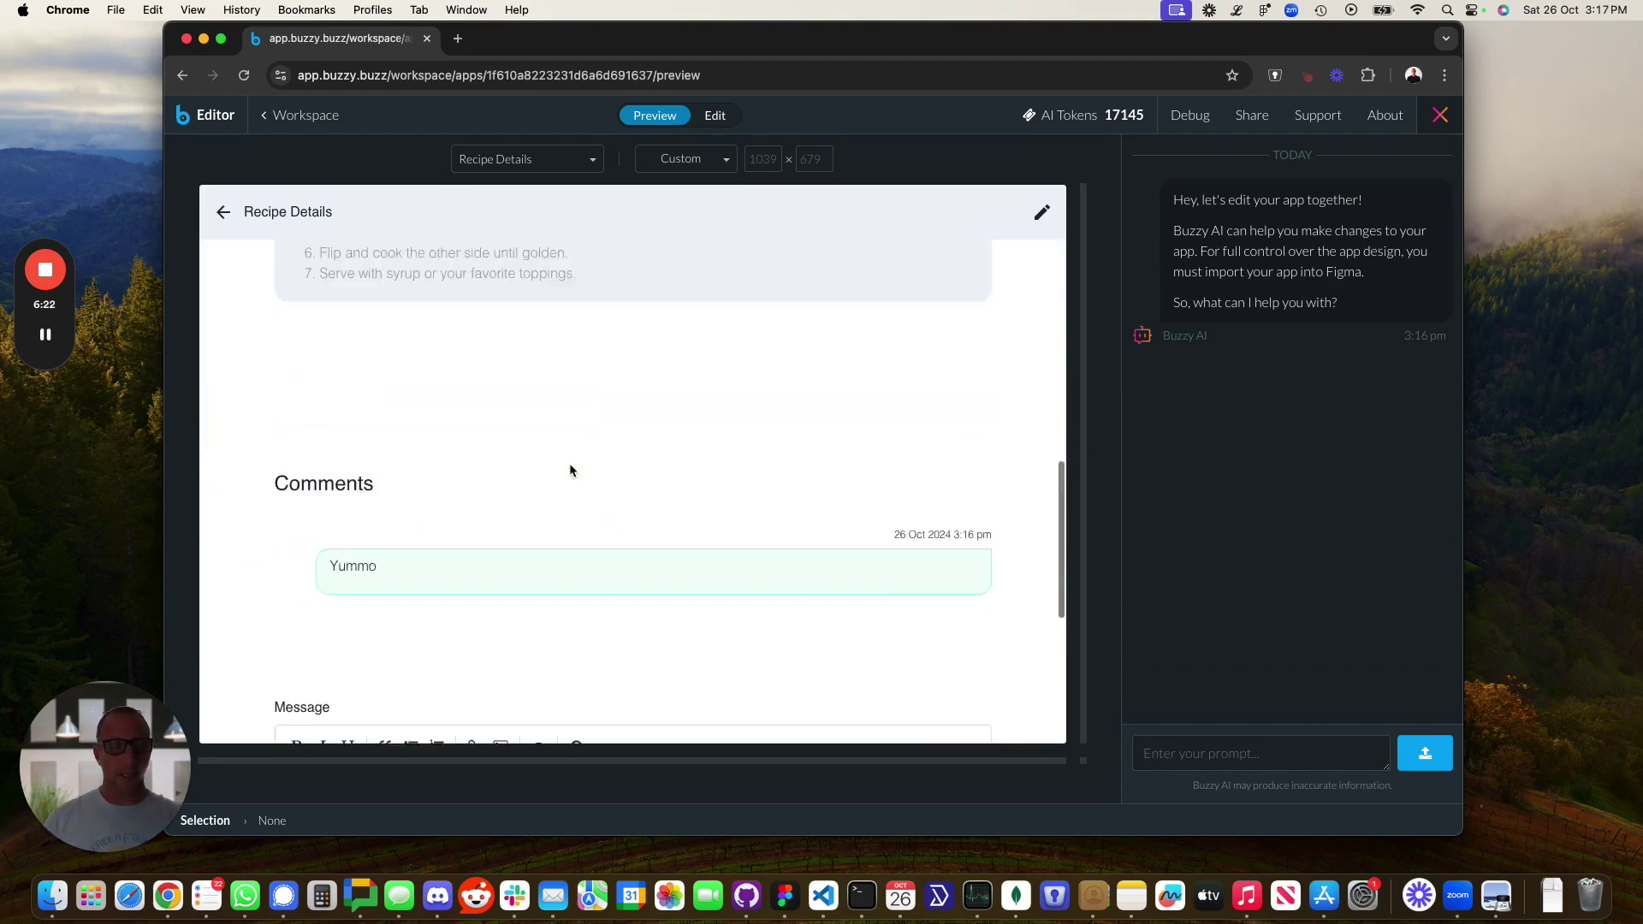
scroll(568, 464, up, 8)
scroll(569, 464, down, 8)
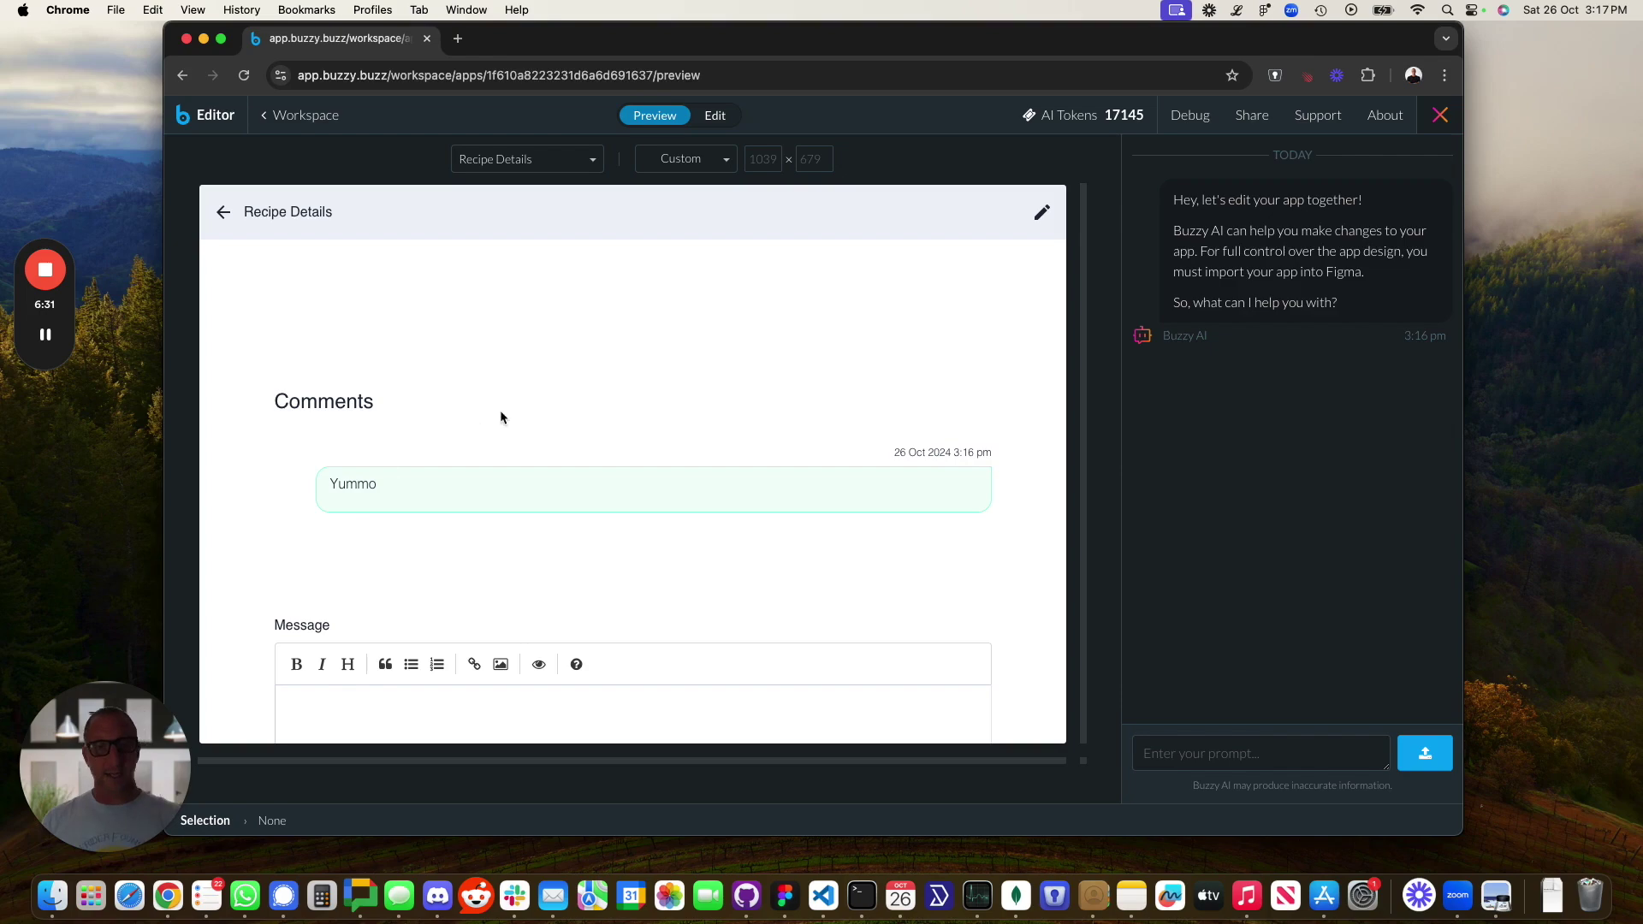
scroll(597, 410, up, 8)
scroll(345, 318, up, 5)
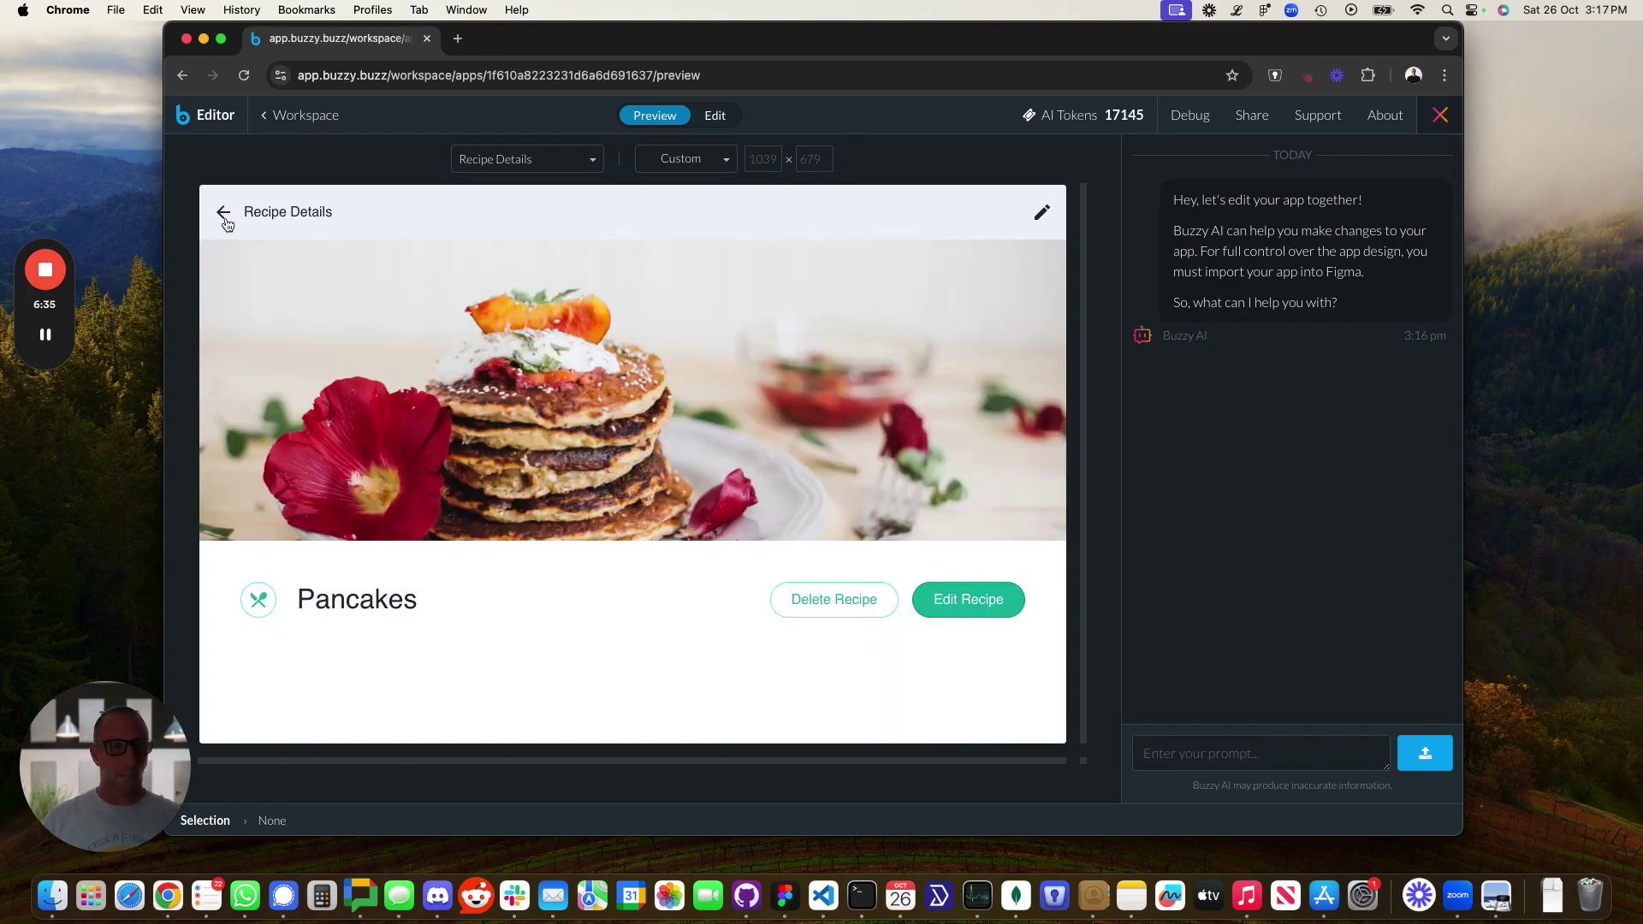
Step: Start adding a recipe named "Boiled Eggs" and continue to the wizard's ingredients step
click(223, 211)
click(915, 347)
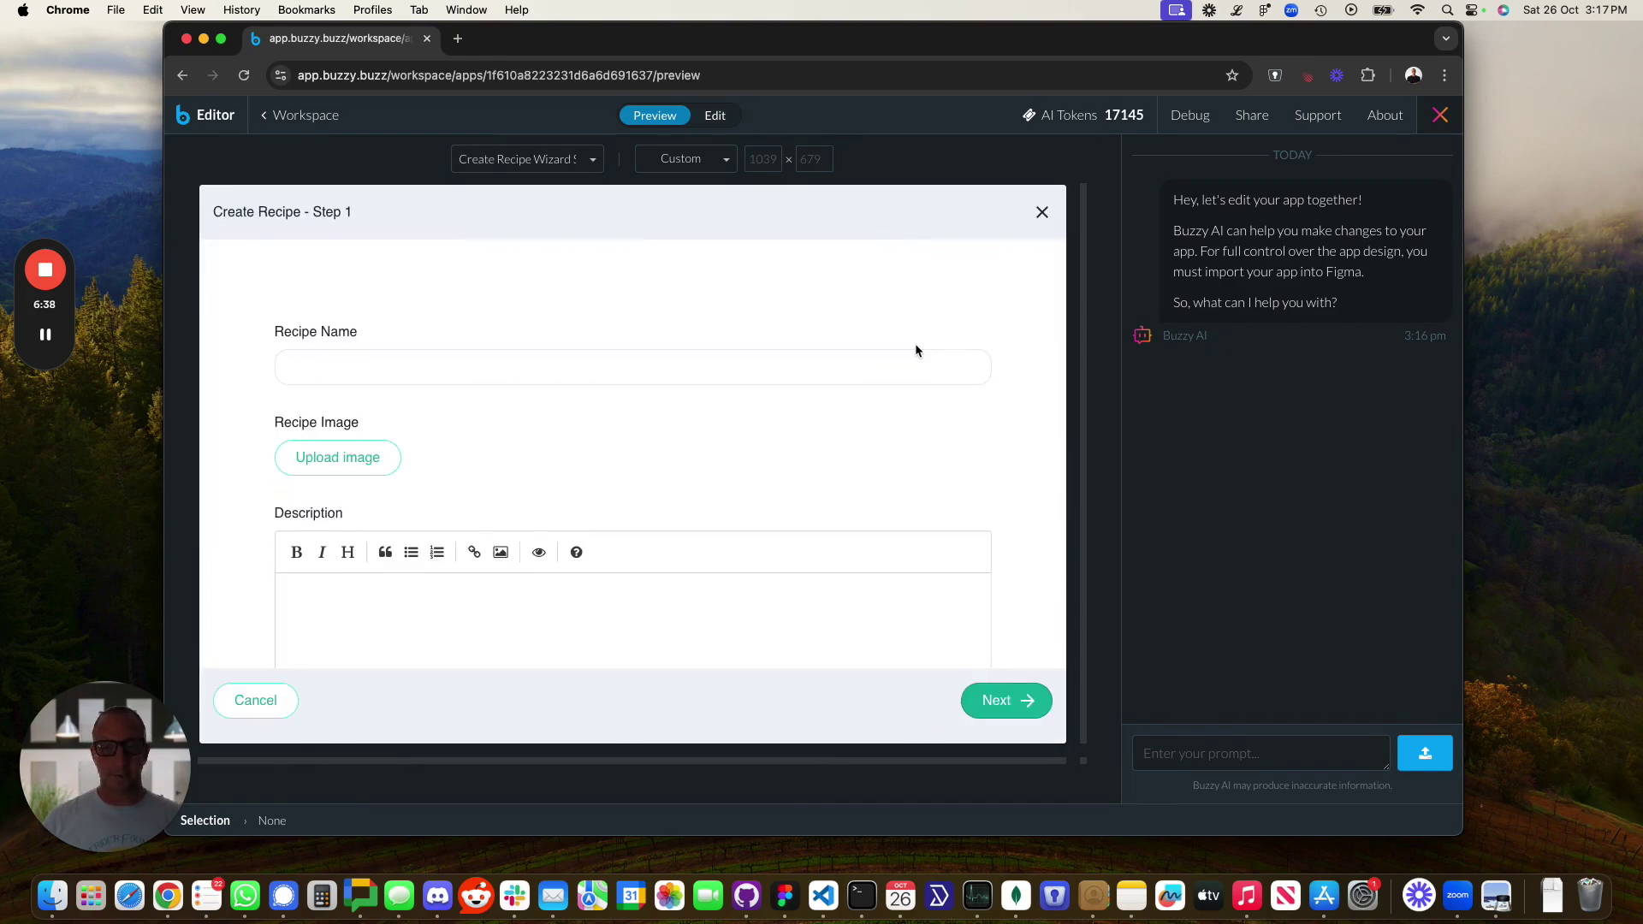
scroll(329, 376, down, 3)
scroll(329, 376, up, 3)
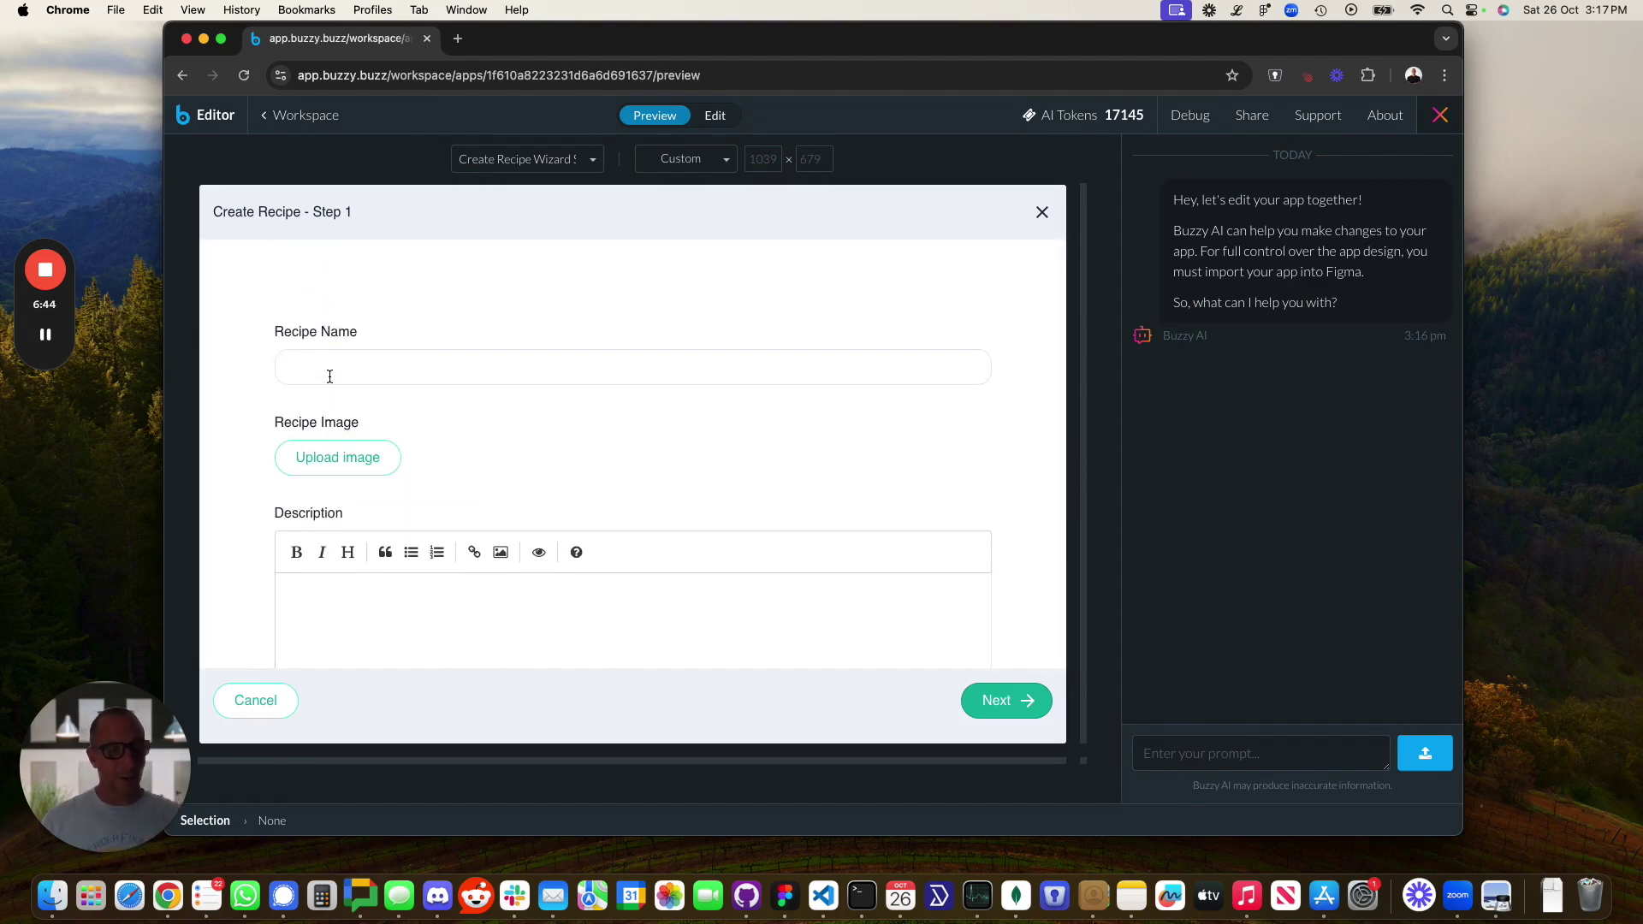
text(Boiled Eggs)
scroll(317, 515, down, 2)
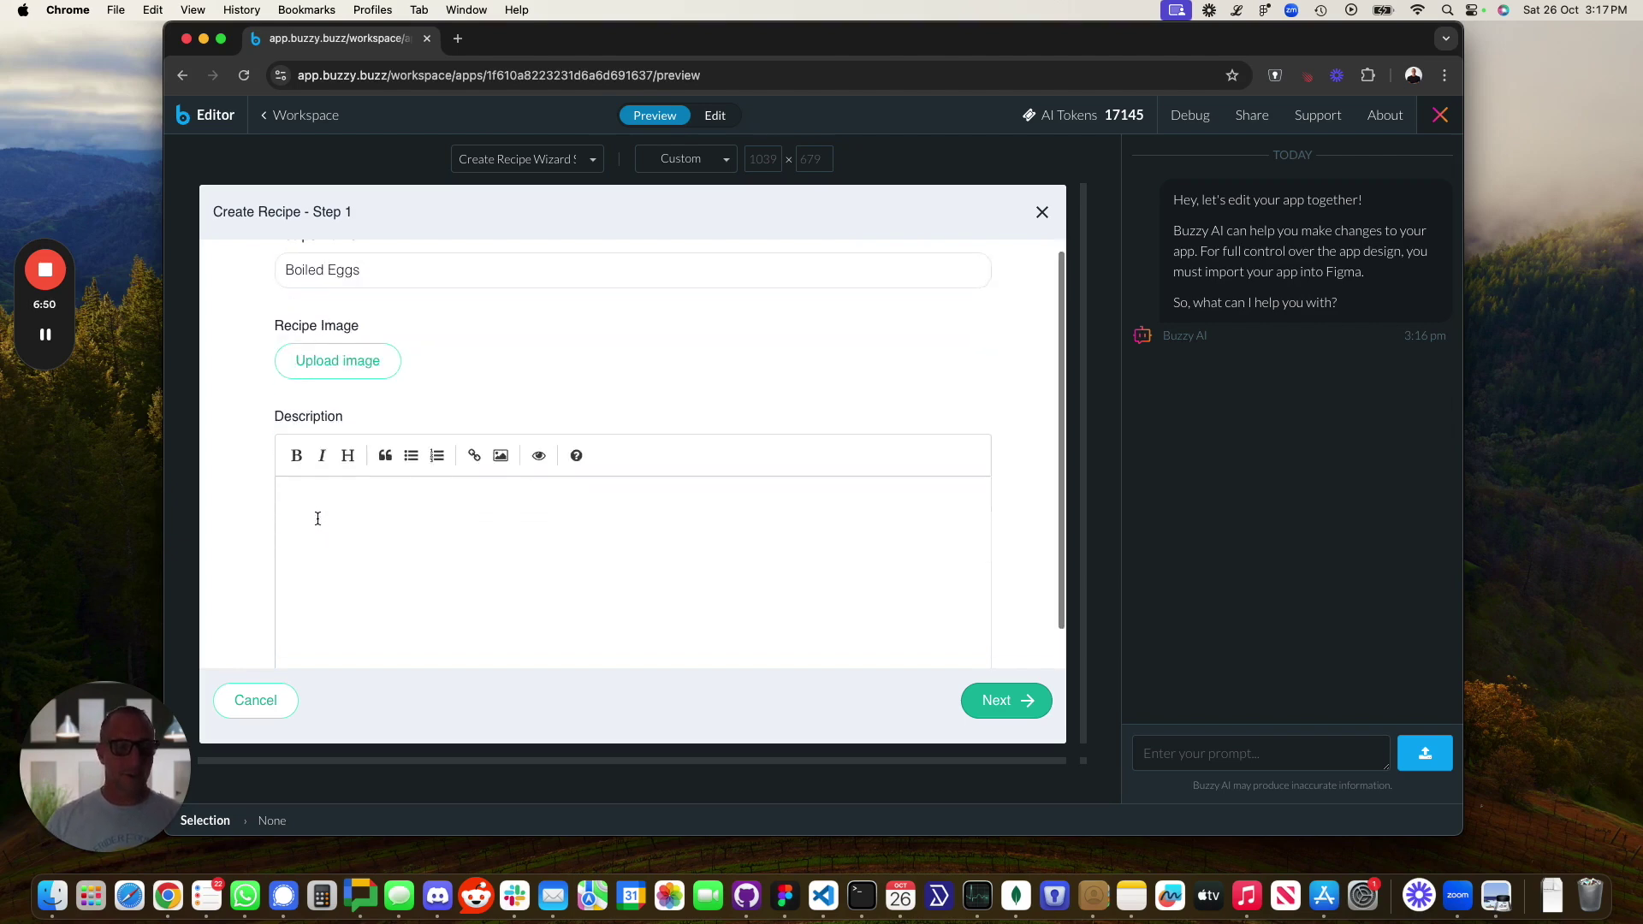
click(1007, 708)
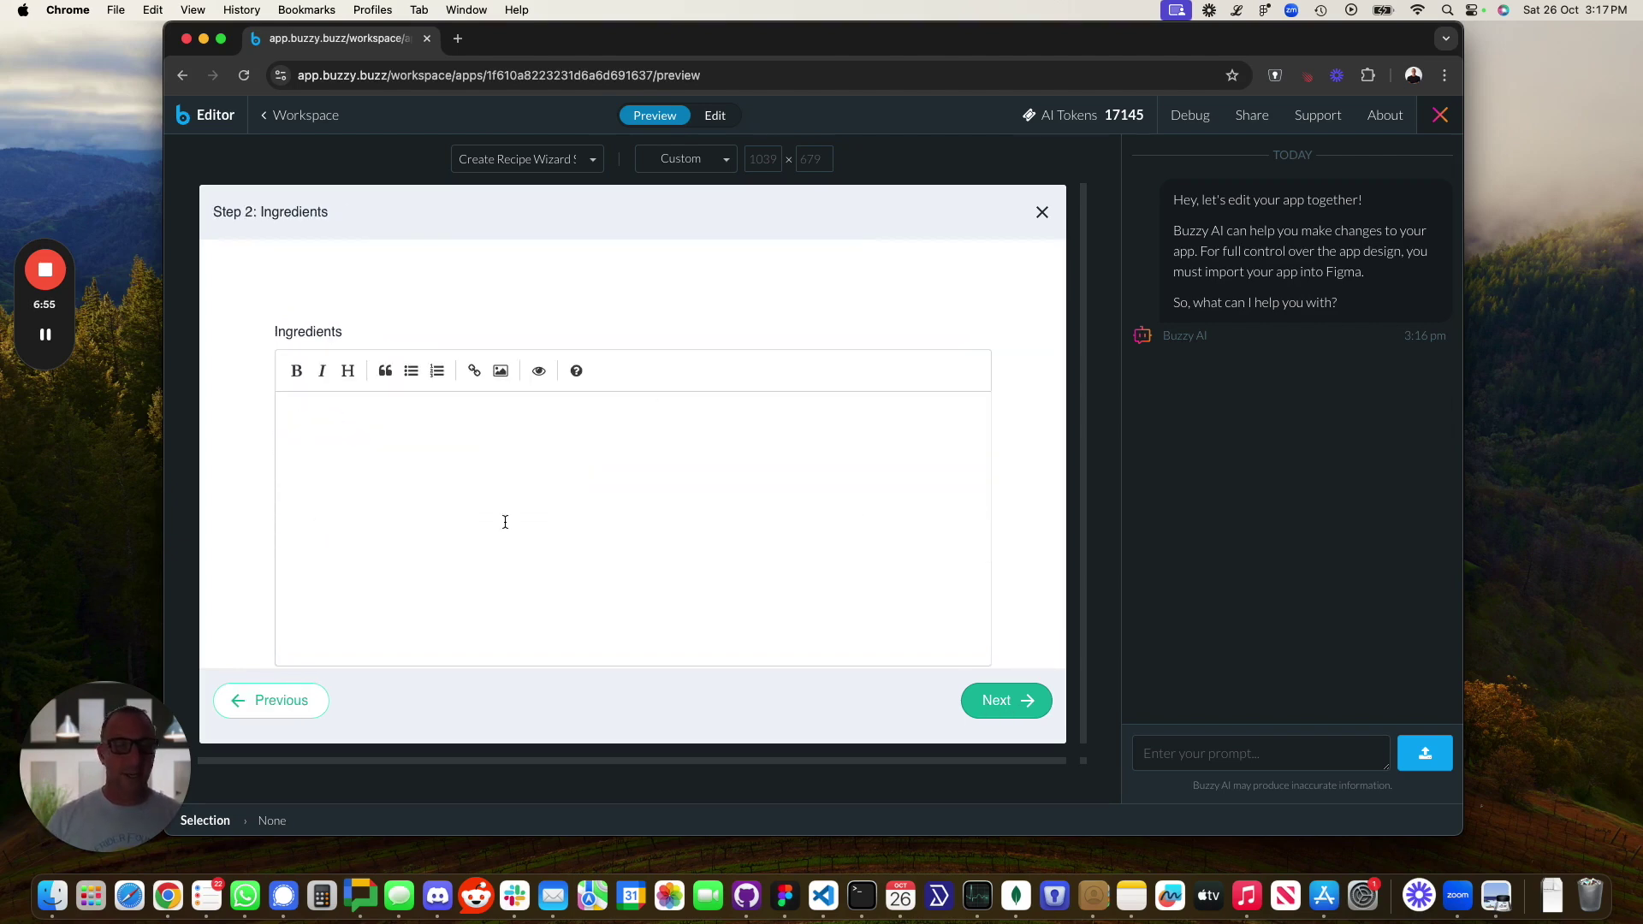
Step: Enter "1 egg" as the ingredients and continue to the method step
scroll(502, 521, down, 1)
text(1 egg)
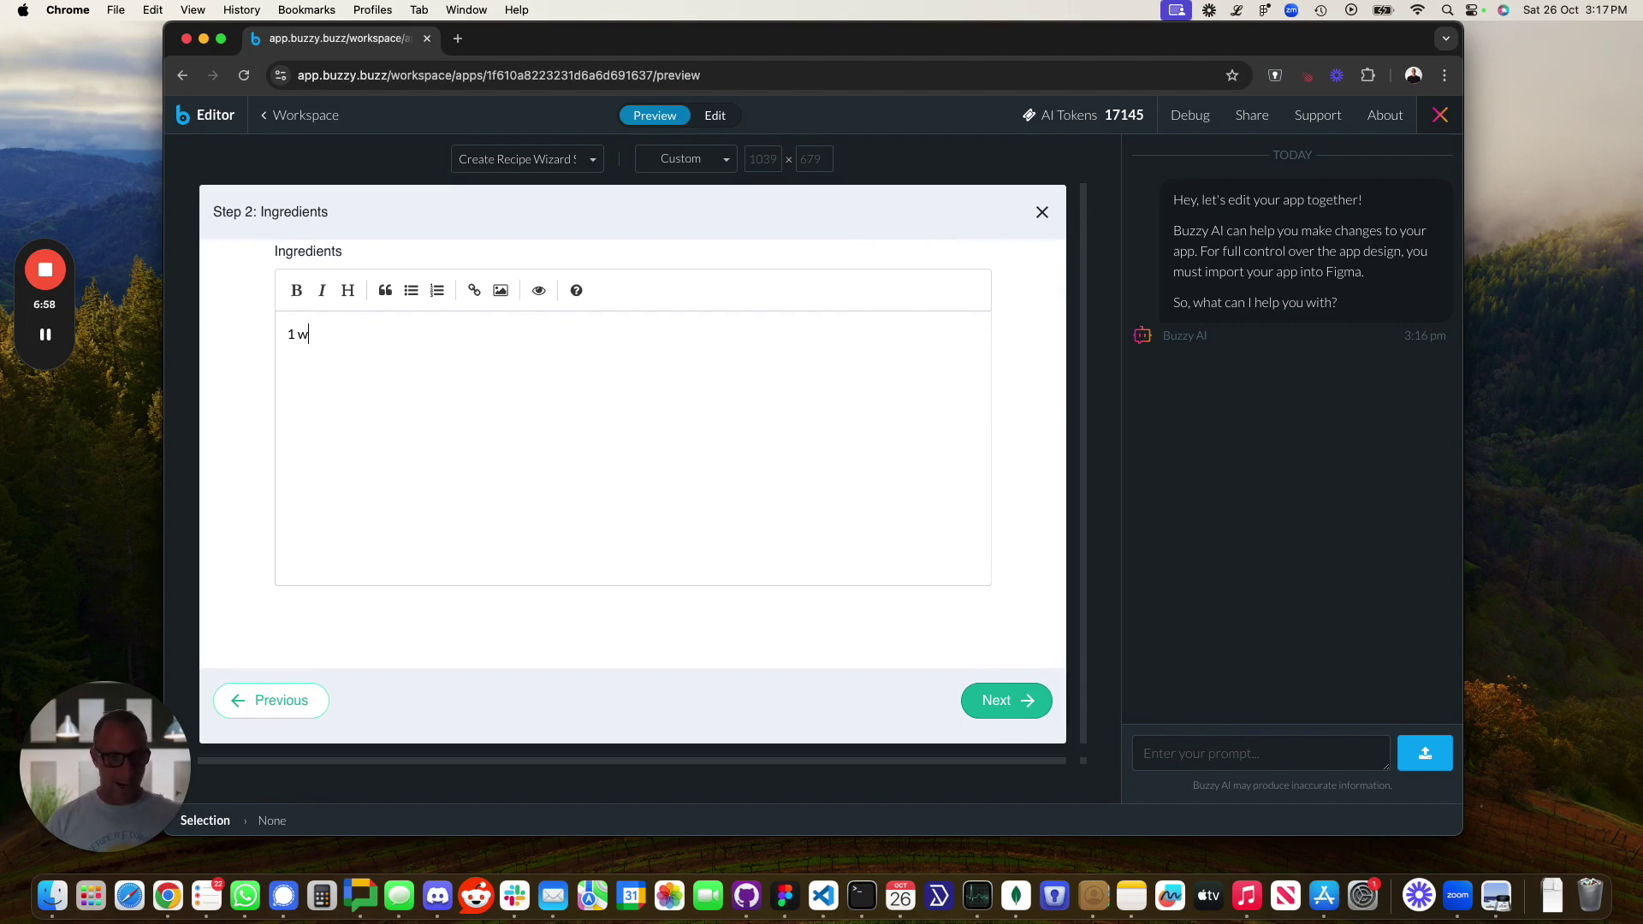
click(1010, 710)
Step: Enter the method "boil it for", "6 mins for soft" and "10 mins for hard" on separate lines, and complete the recipe
click(375, 498)
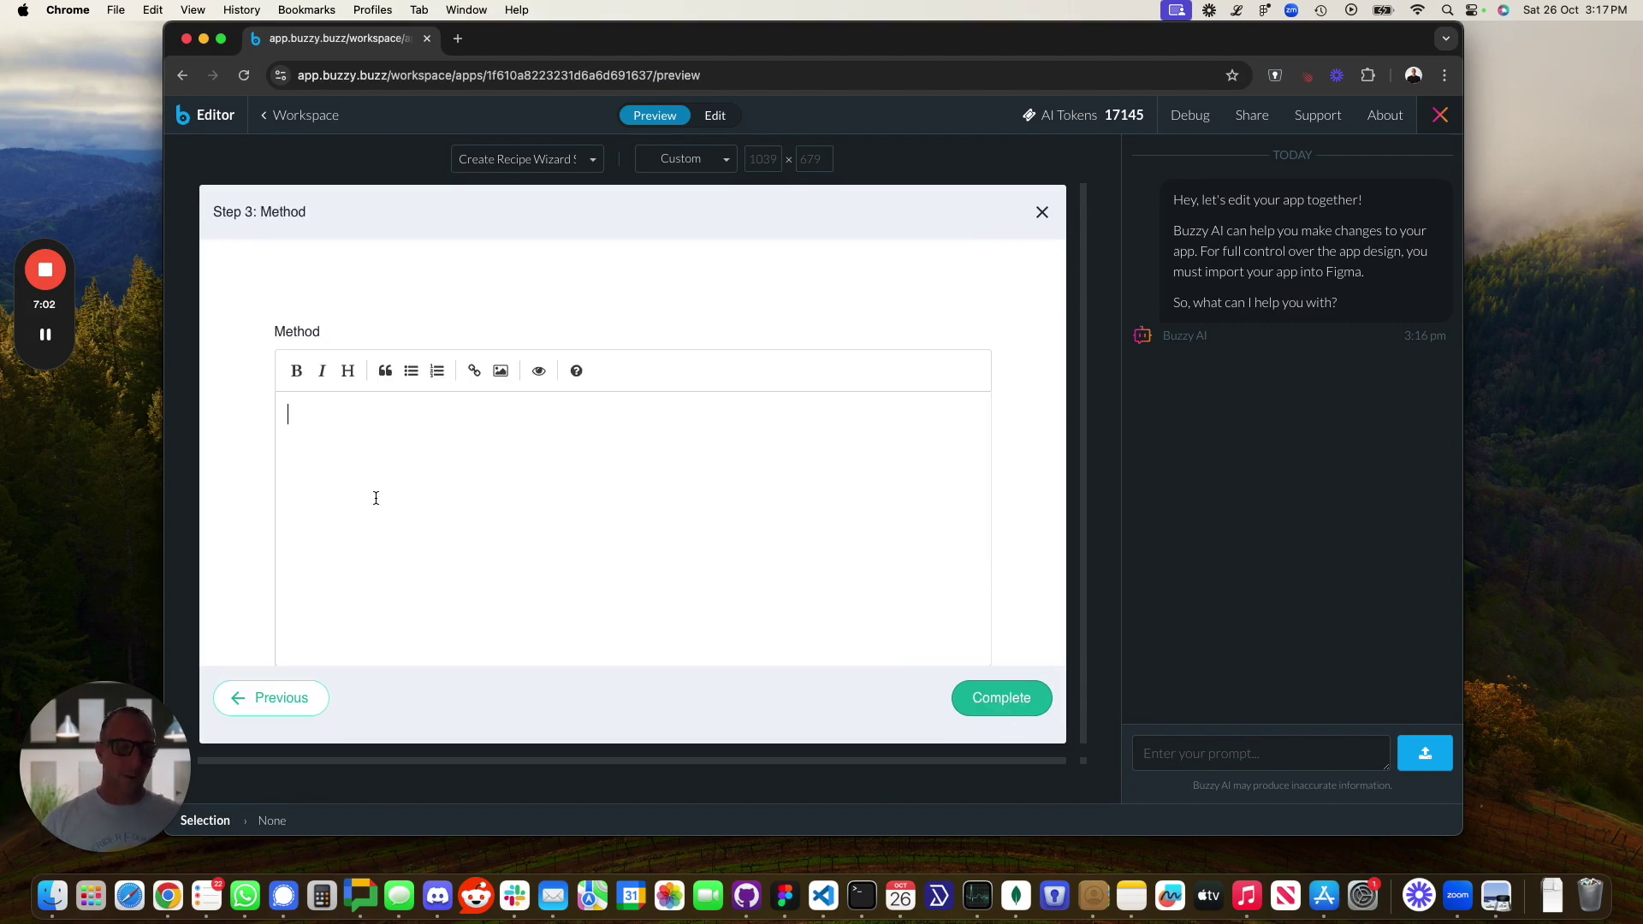
text(boil it for)
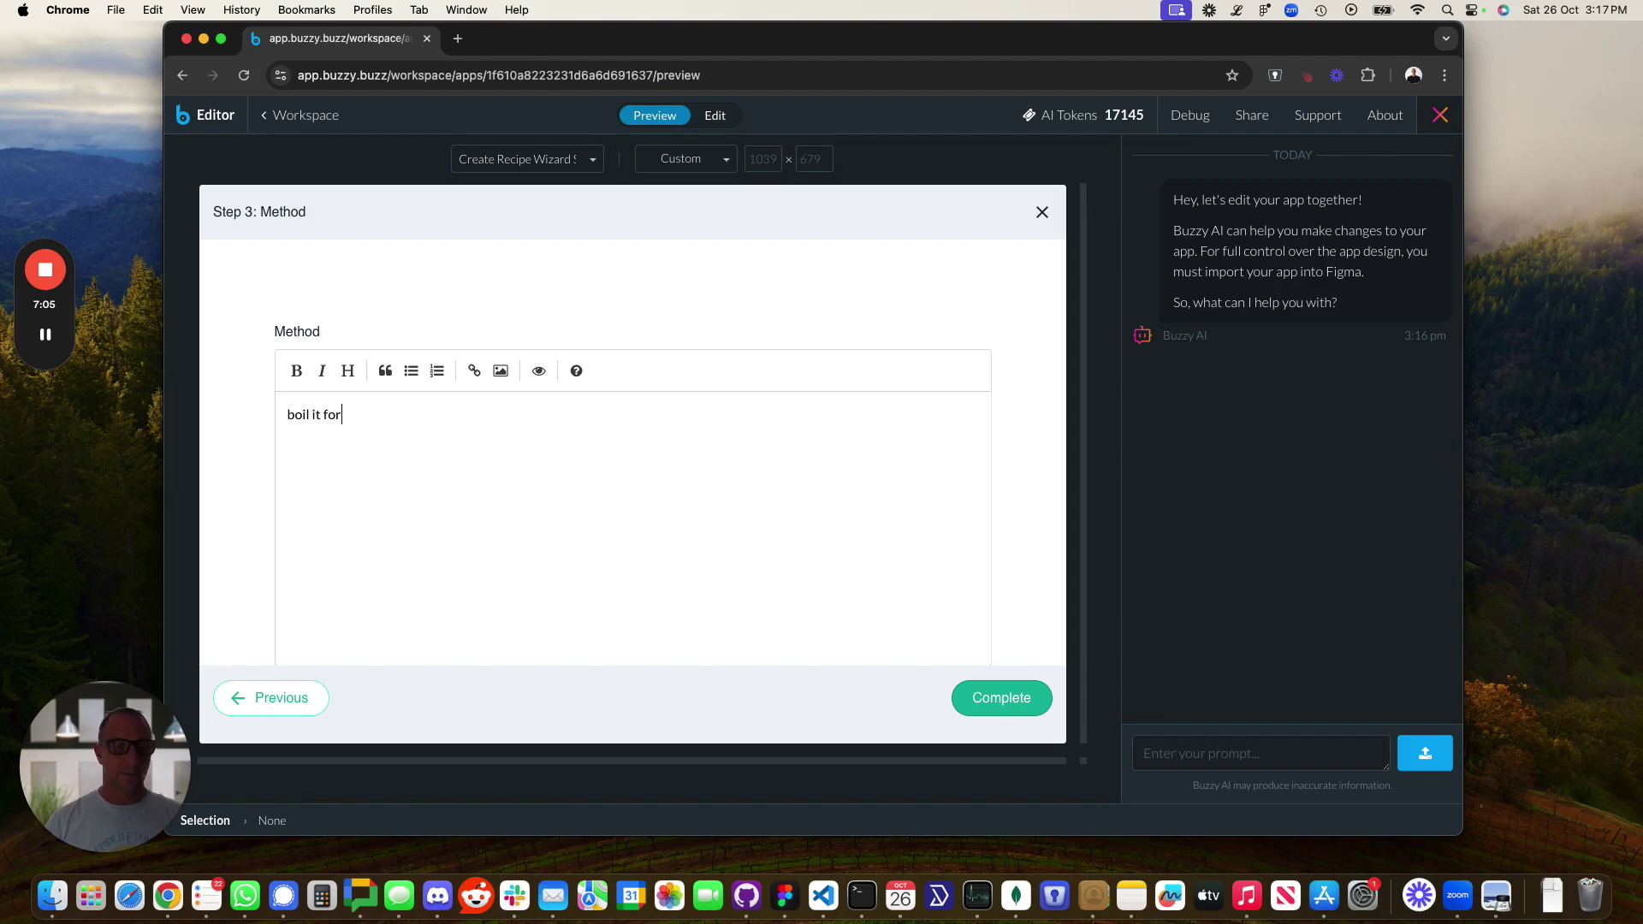
key(Return)
text(6 mins)
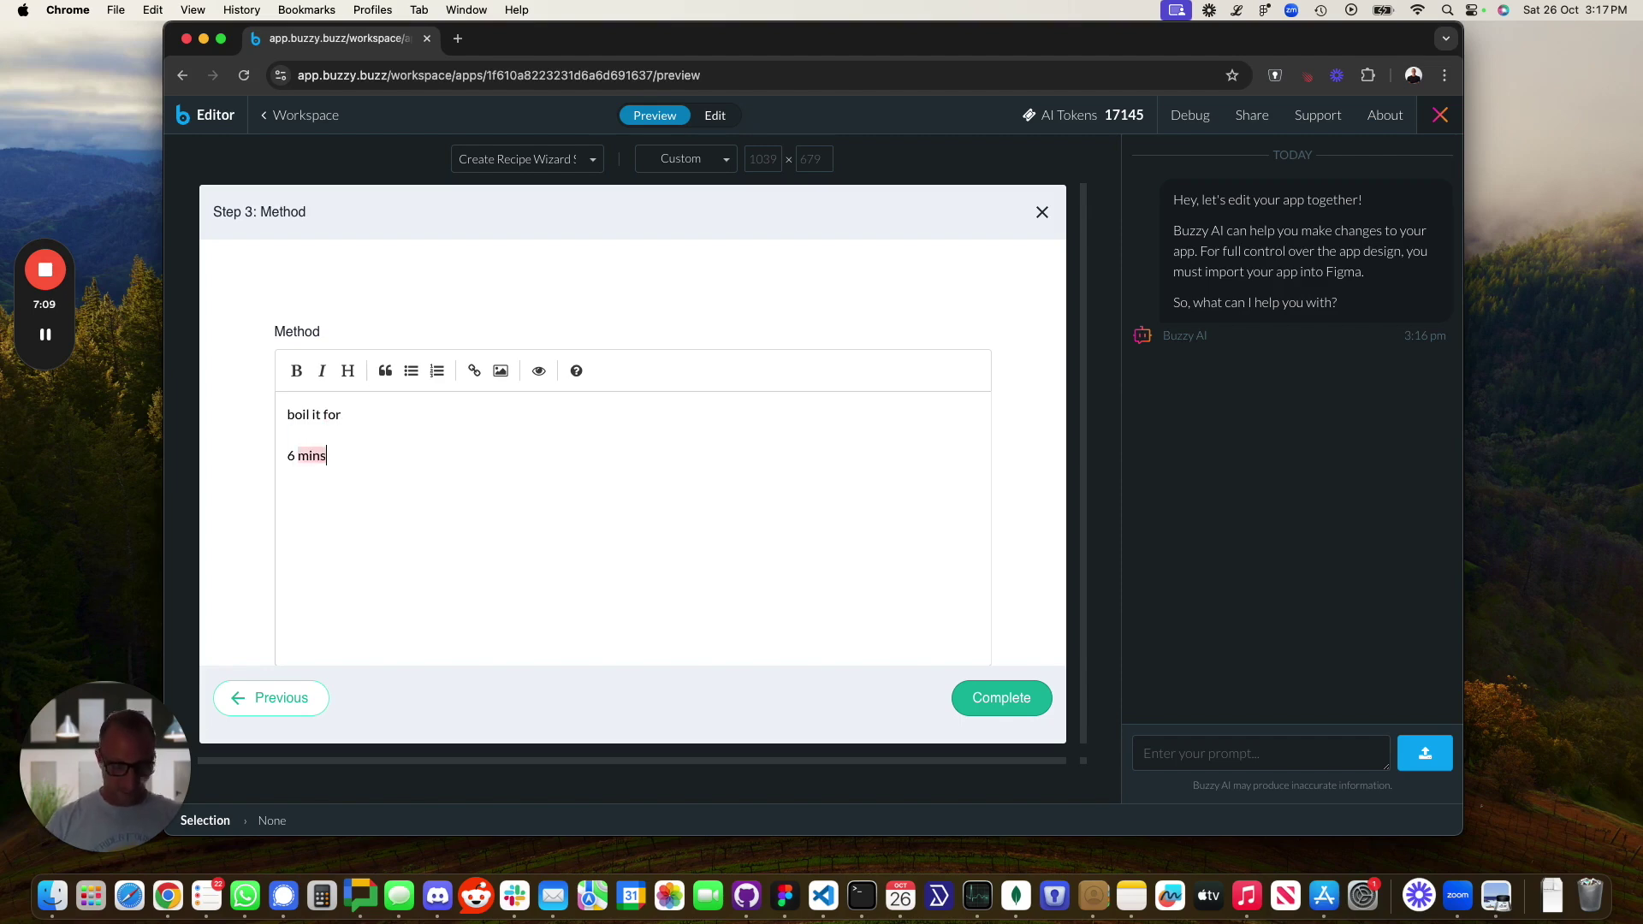
text( for soft)
key(Return)
text(10 m)
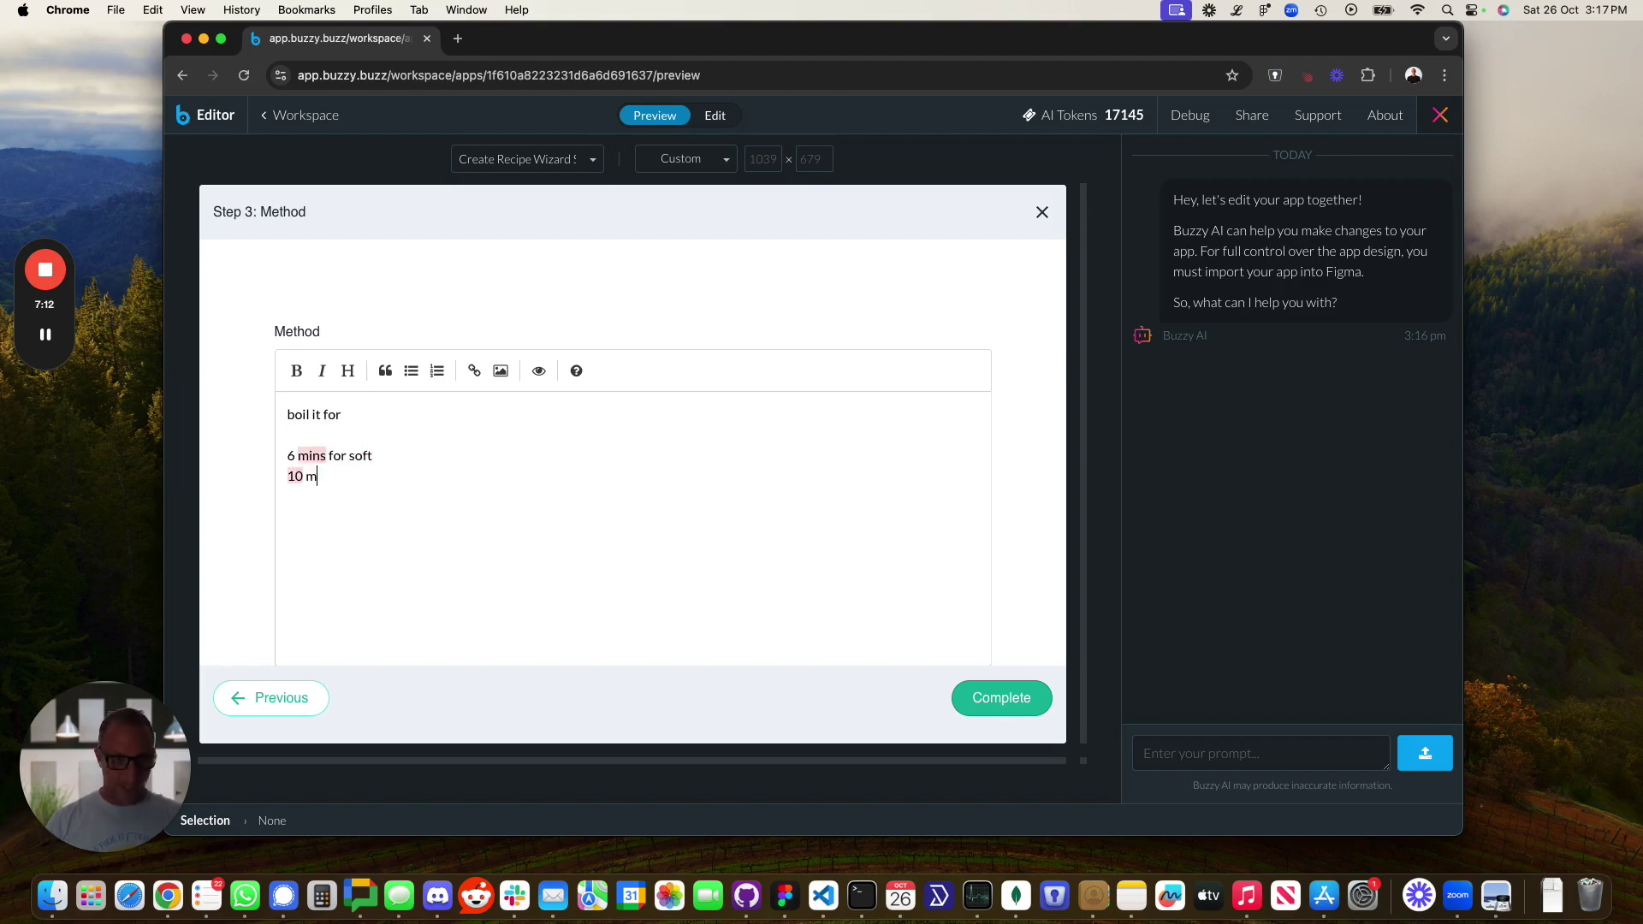
text(ins for hard)
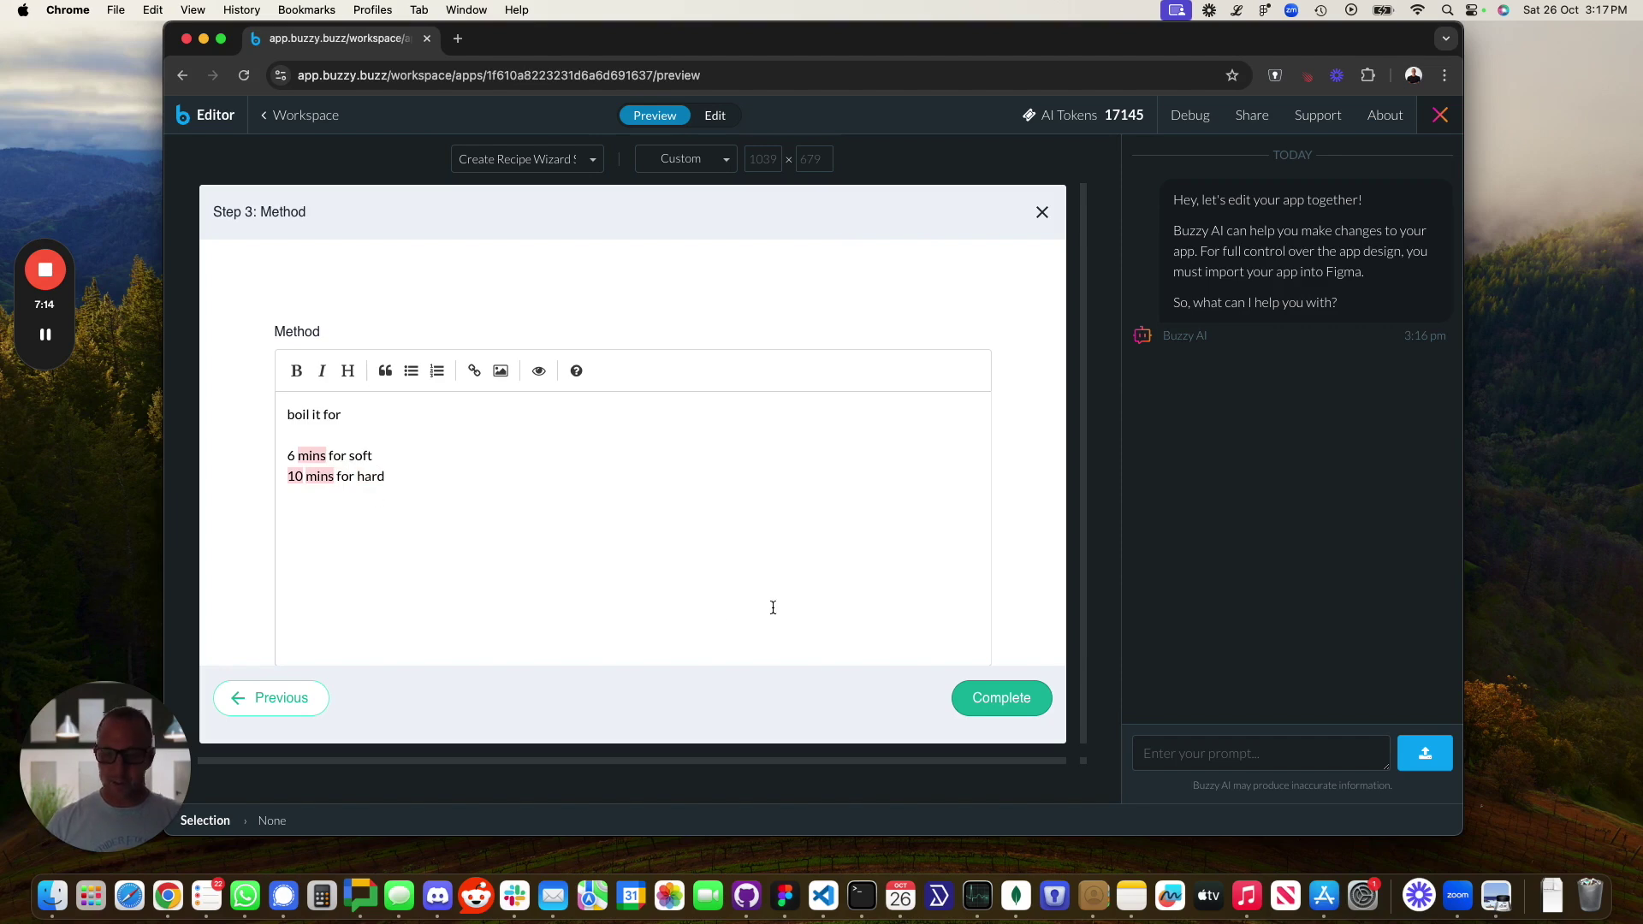
click(989, 695)
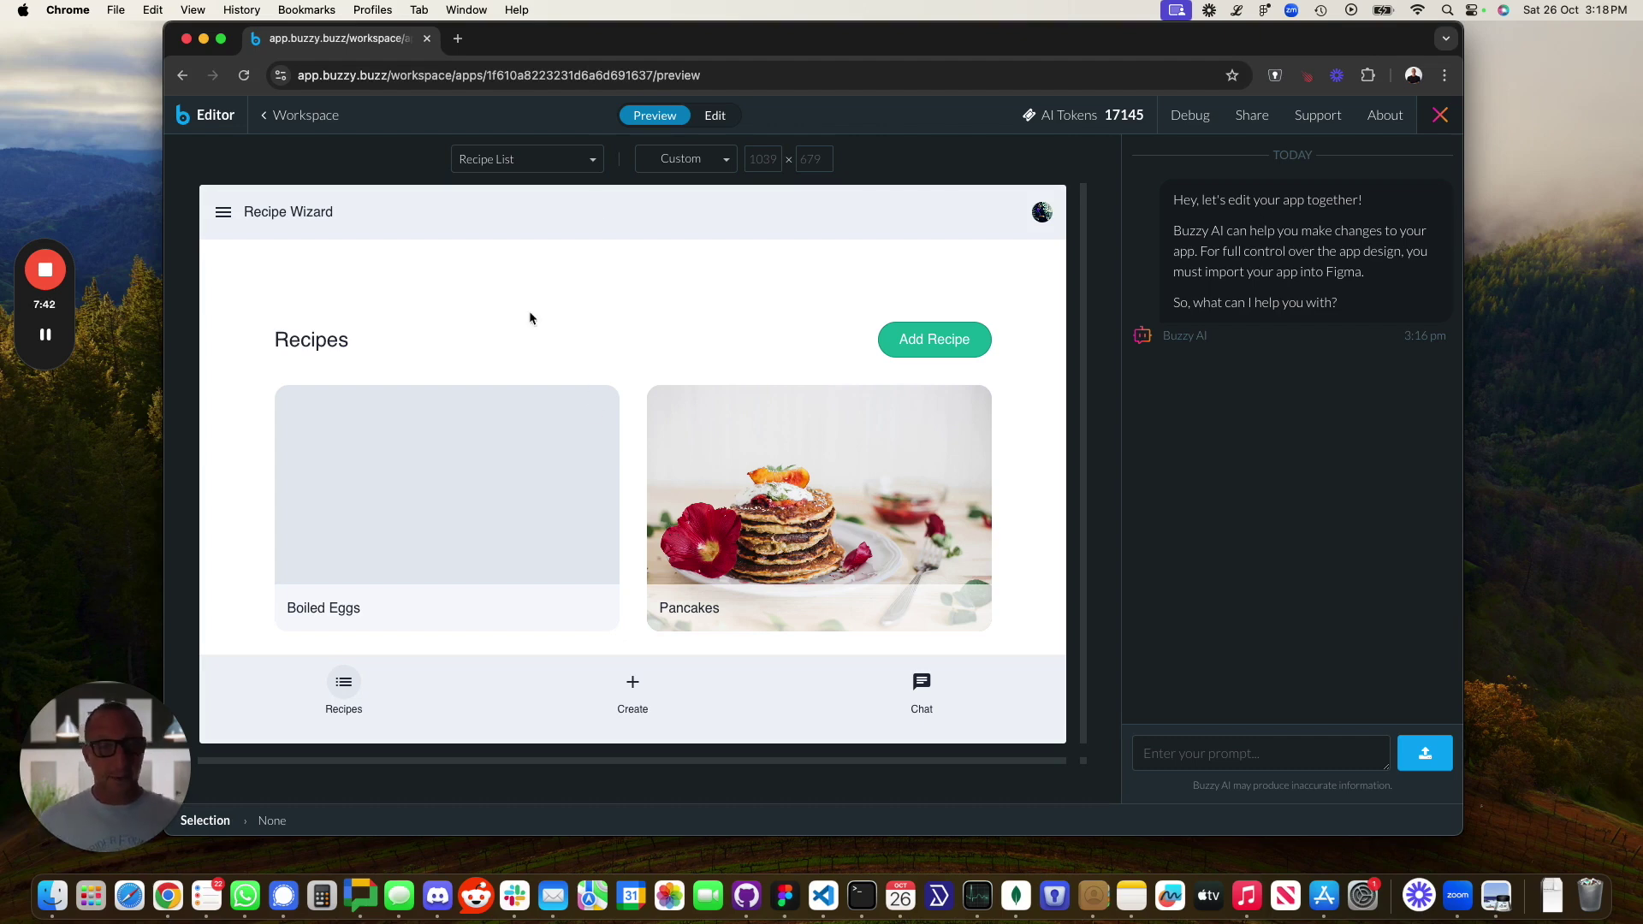
Step: Switch the app editor to edit mode and navigate to the Pancakes recipe's details screen
click(716, 114)
scroll(620, 479, down, 3)
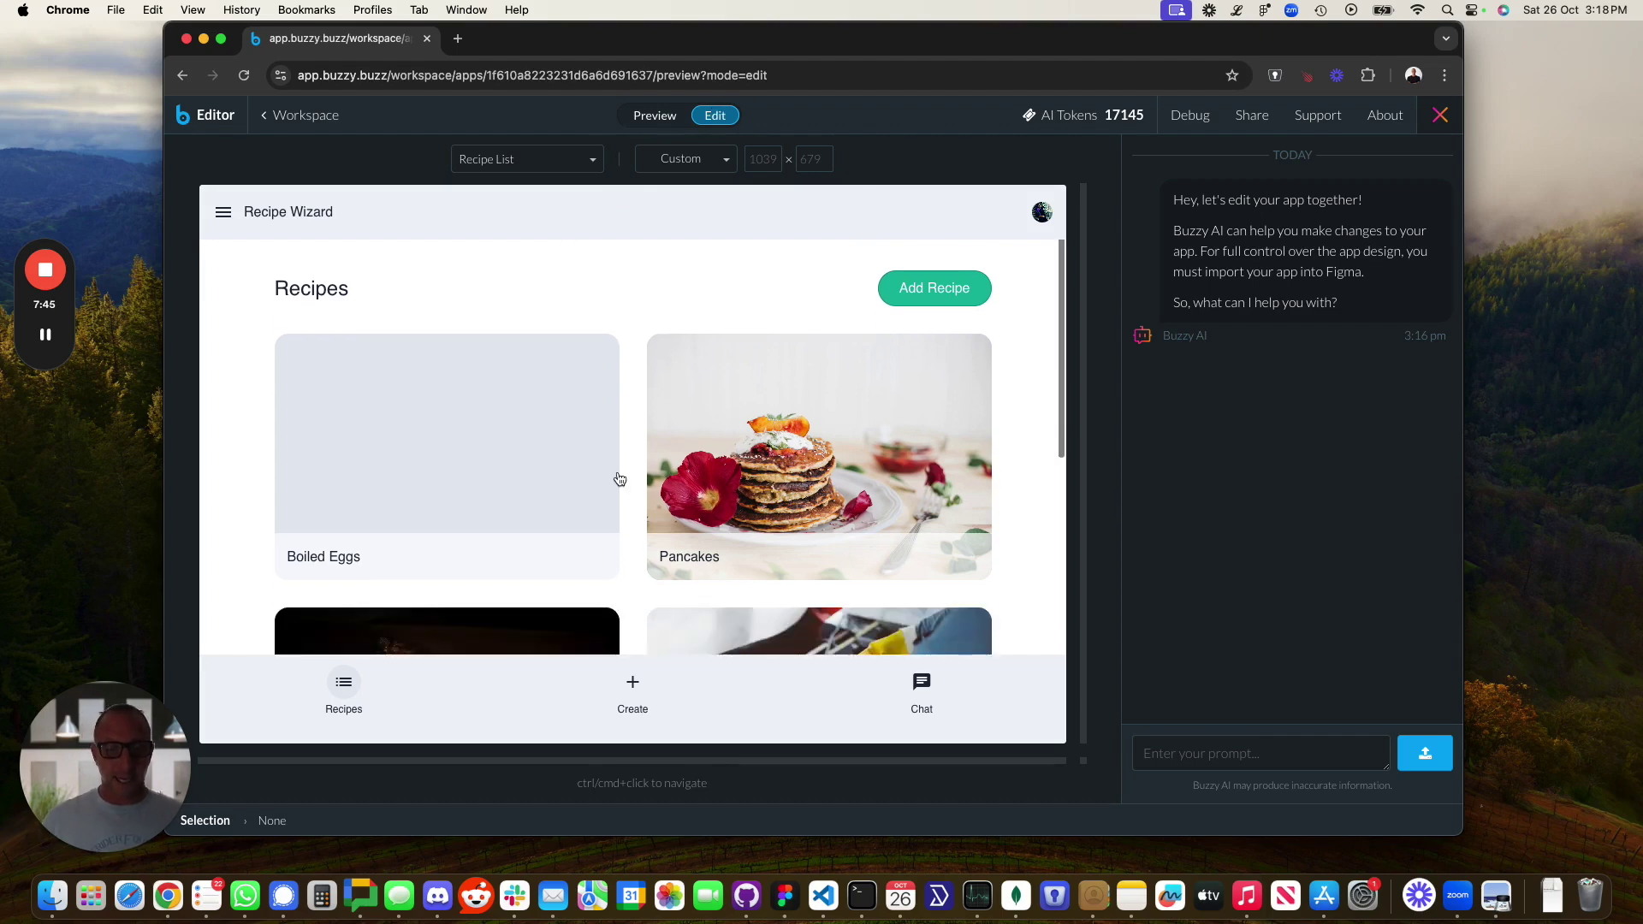
scroll(618, 475, up, 2)
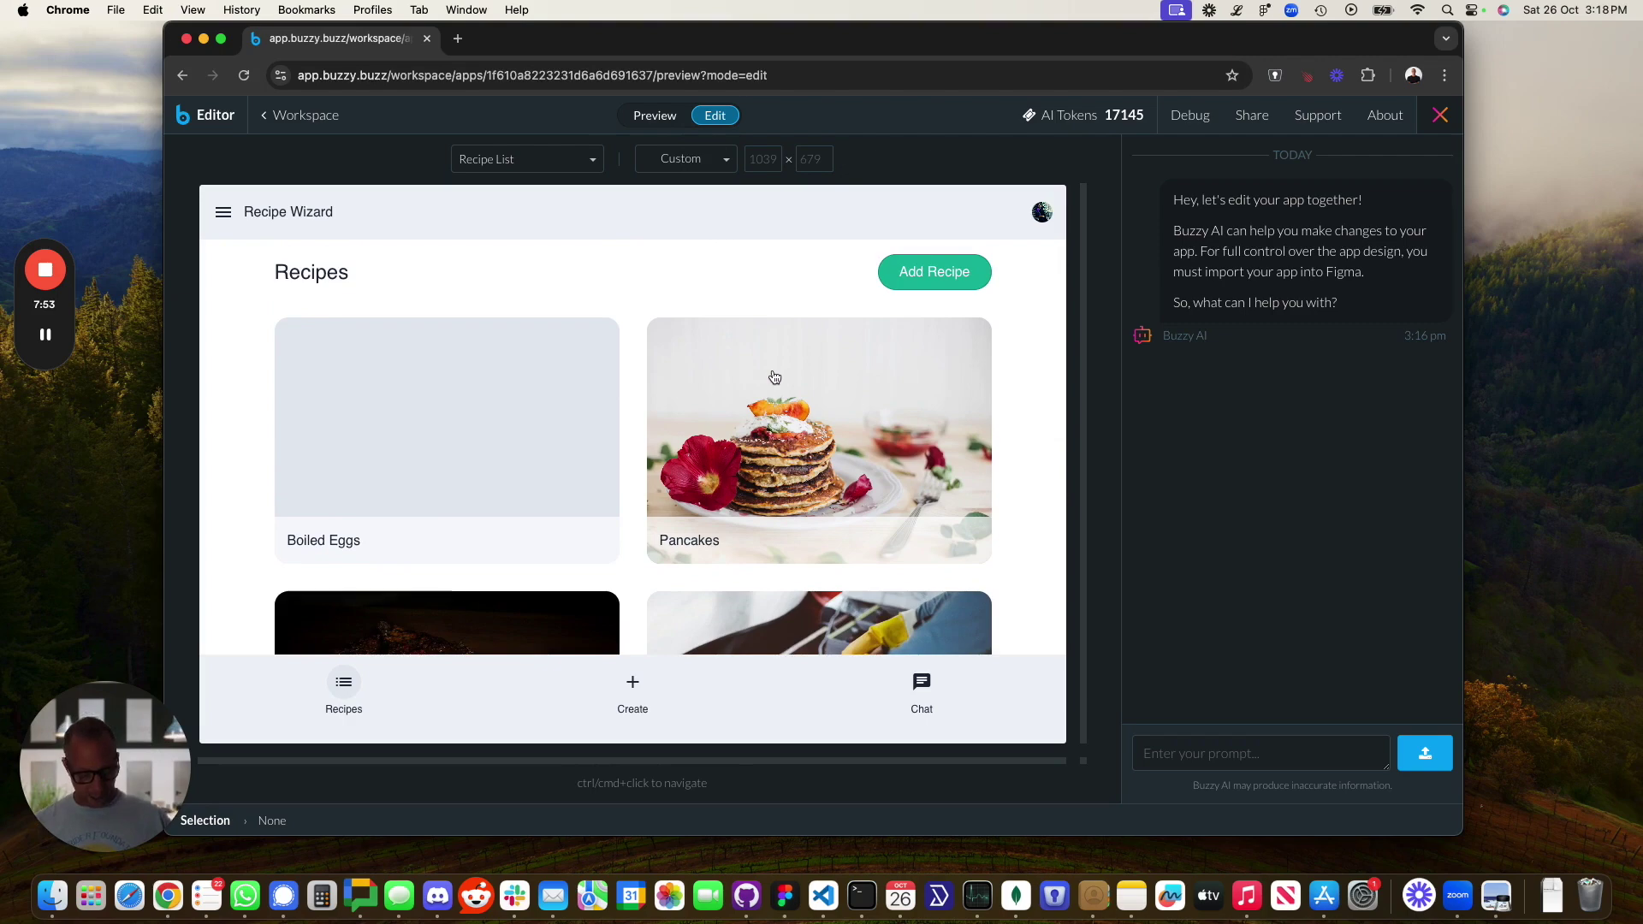
click(774, 373)
scroll(717, 496, down, 6)
scroll(716, 495, up, 6)
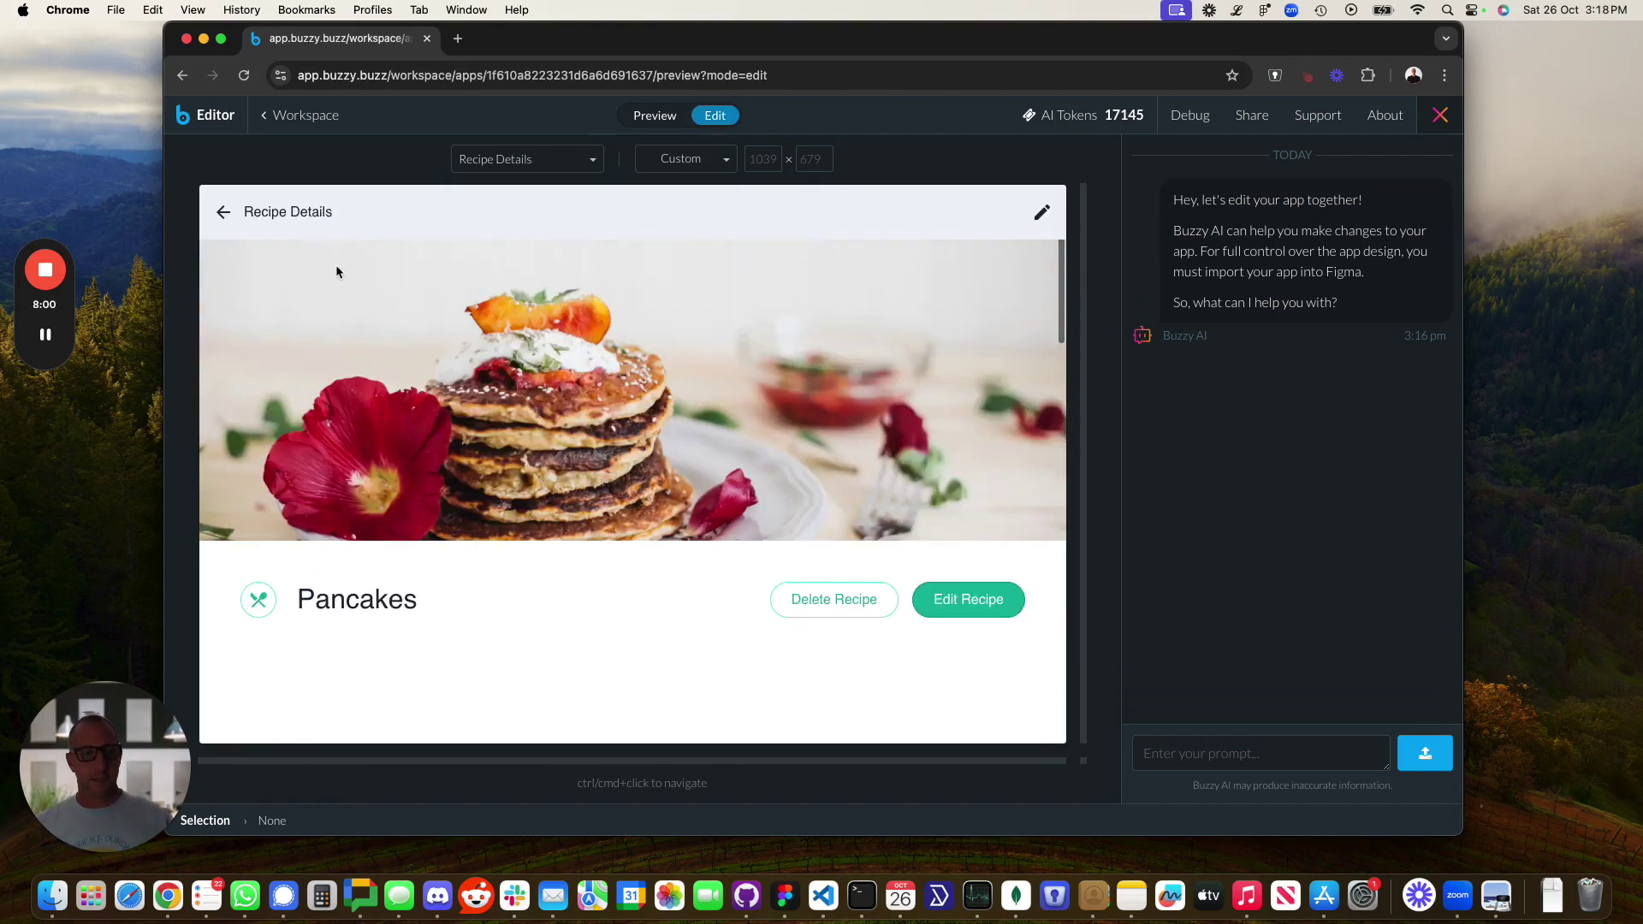
Step: Return to the recipe list screen and select the View Component List Container fragment that holds the recipe cards
click(224, 211)
scroll(635, 481, down, 1)
click(489, 395)
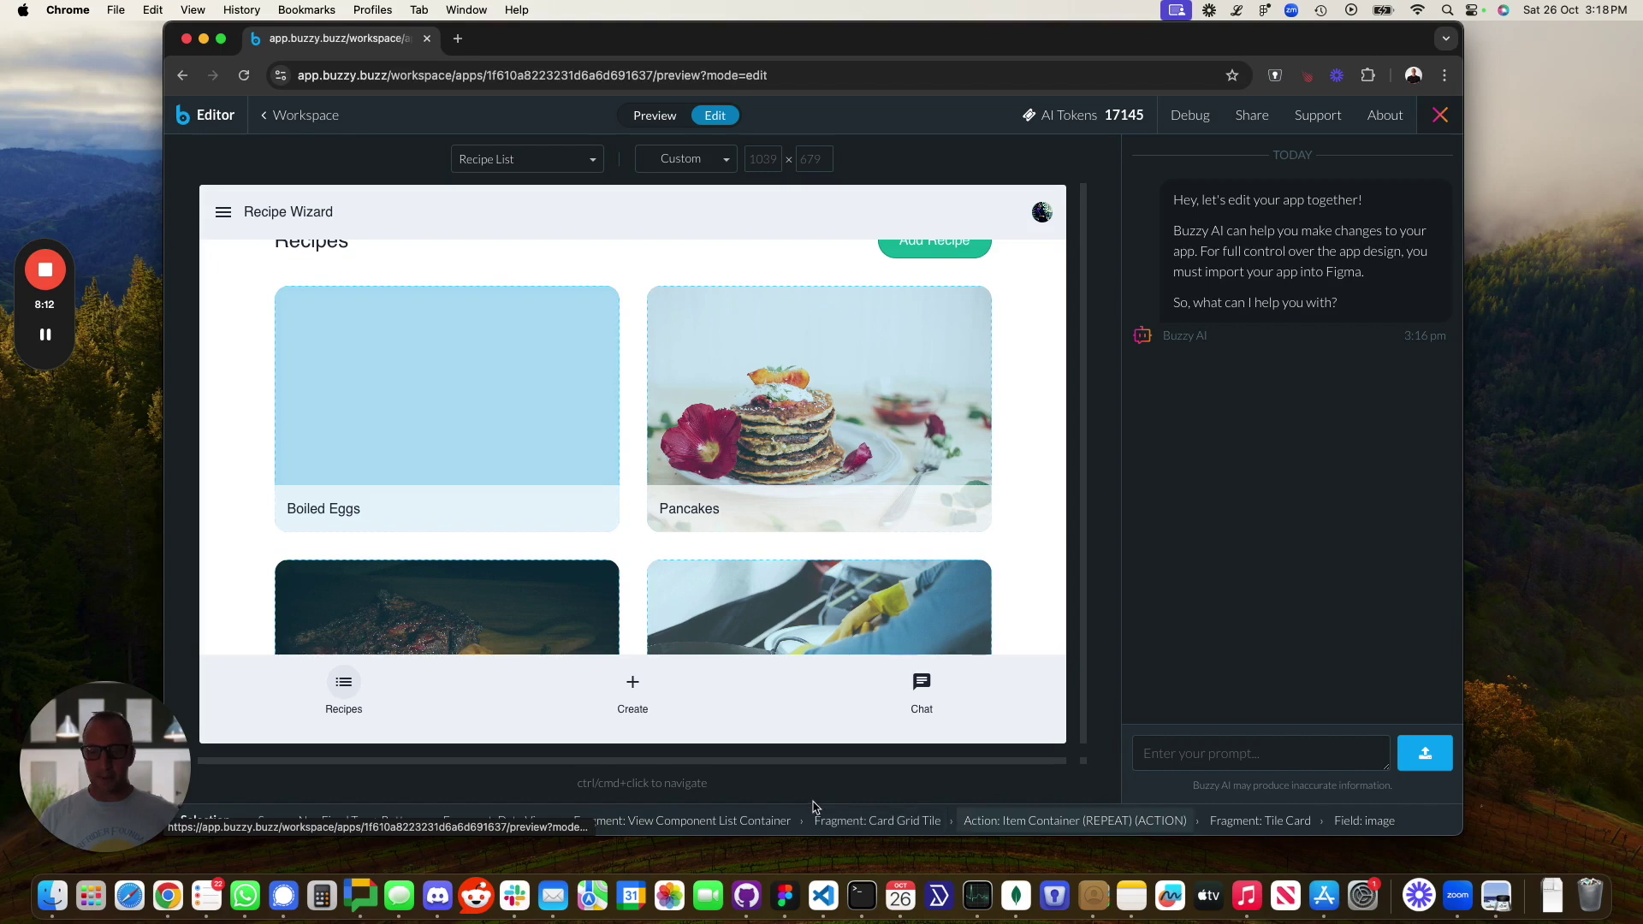
click(677, 827)
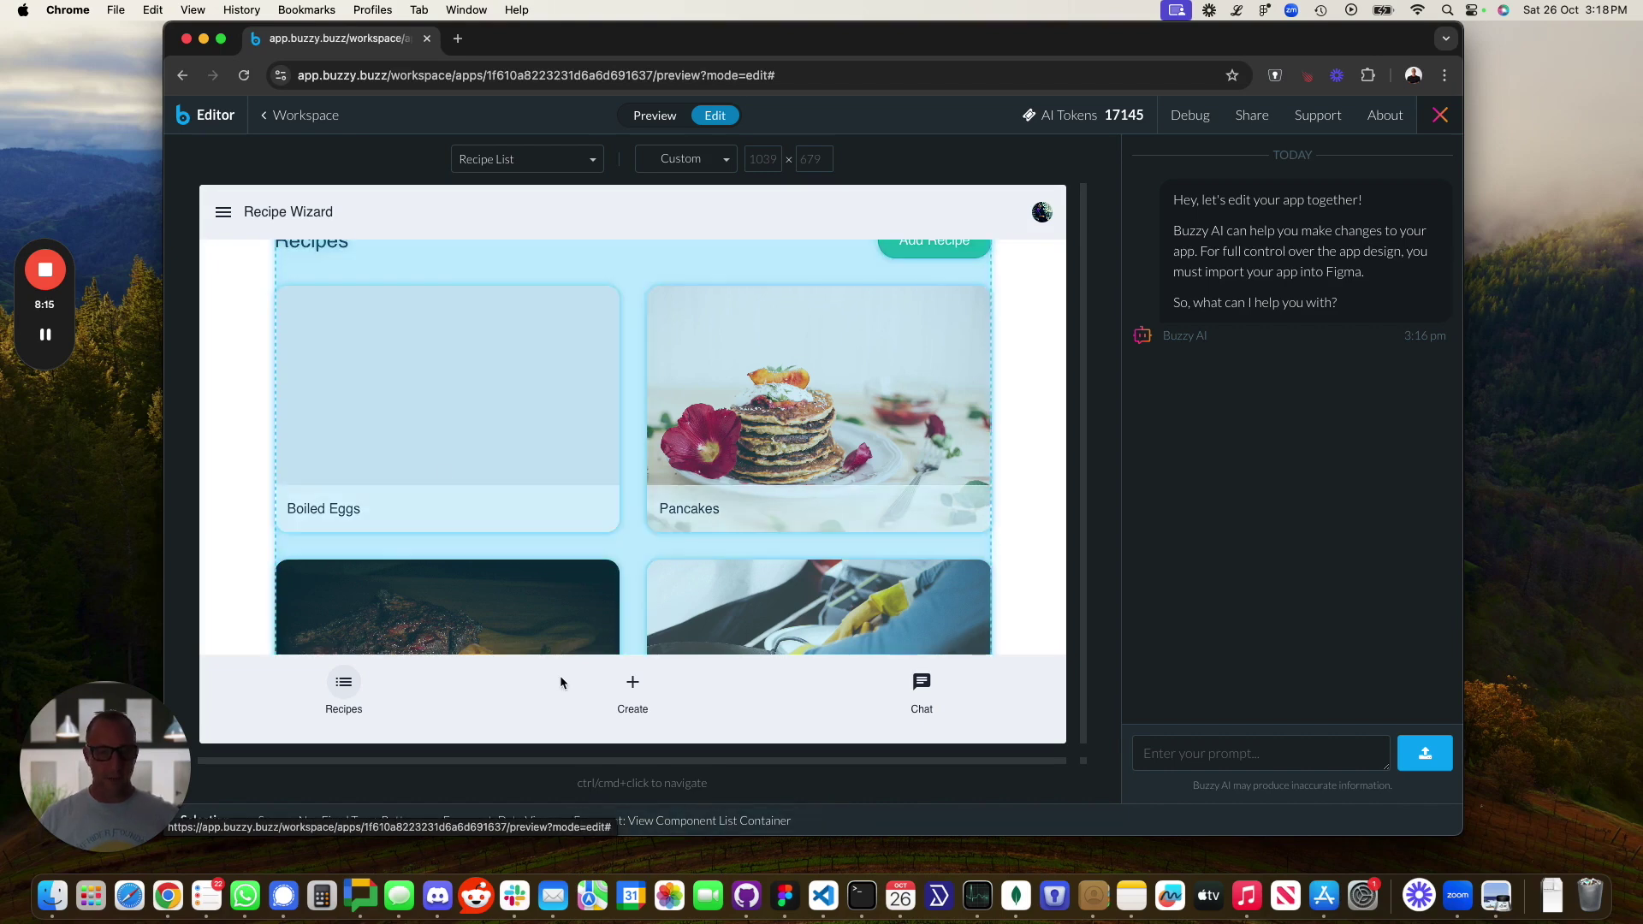
Step: Submit the prompt "change this it a list" to Buzzy AI for the selected recipe container
click(1258, 753)
text(chan)
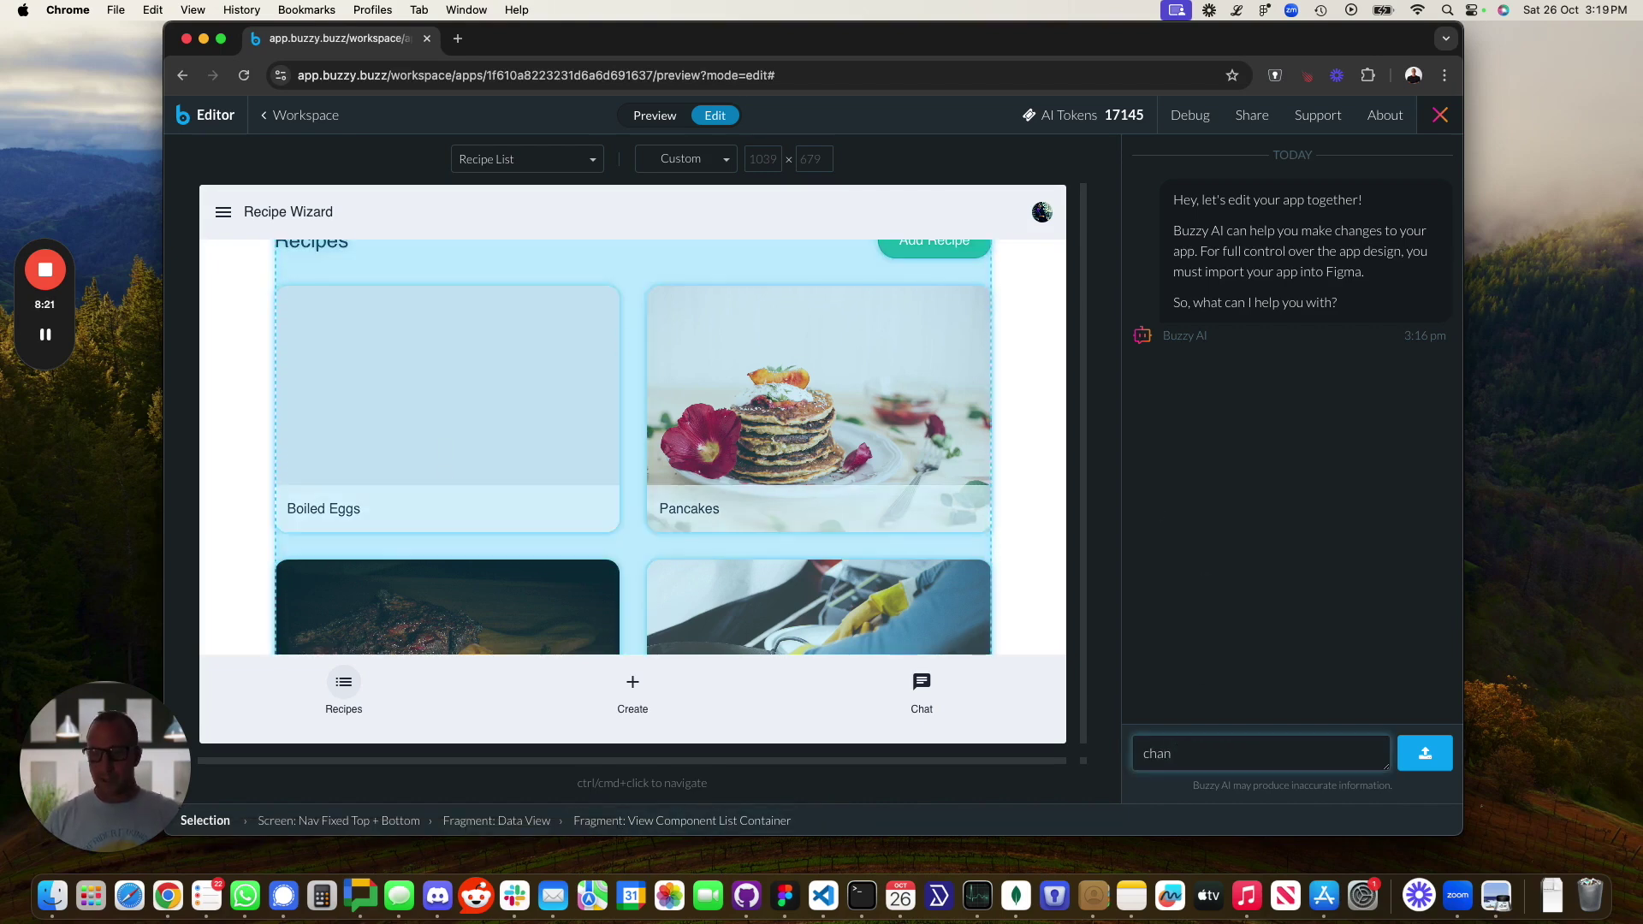
text(ge this it)
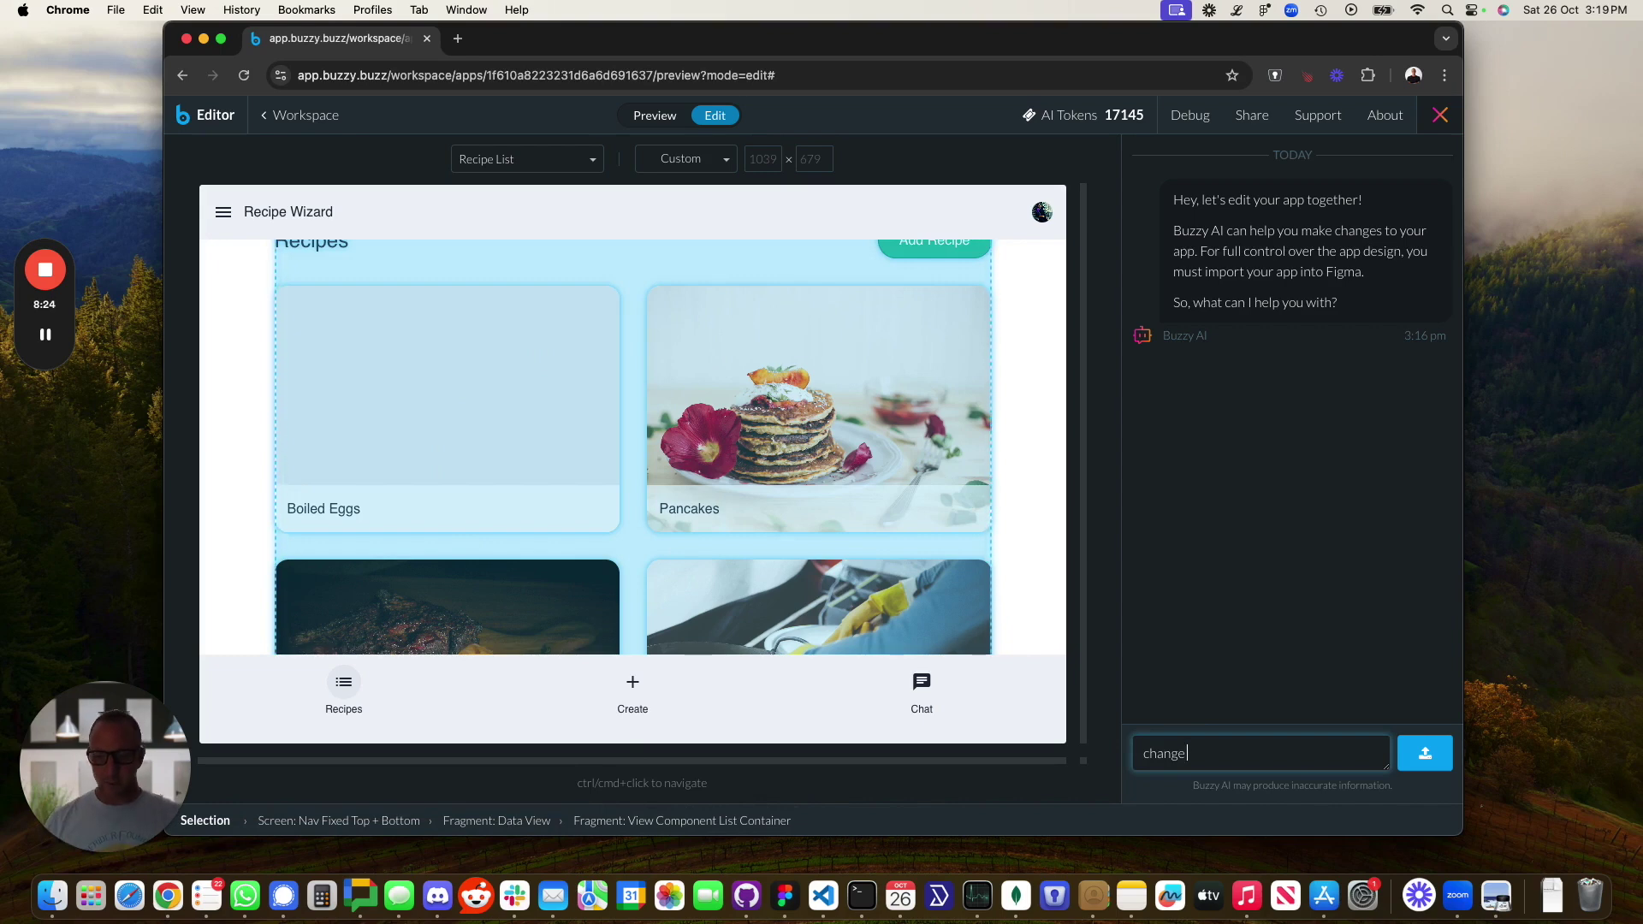
text( a list)
click(1425, 758)
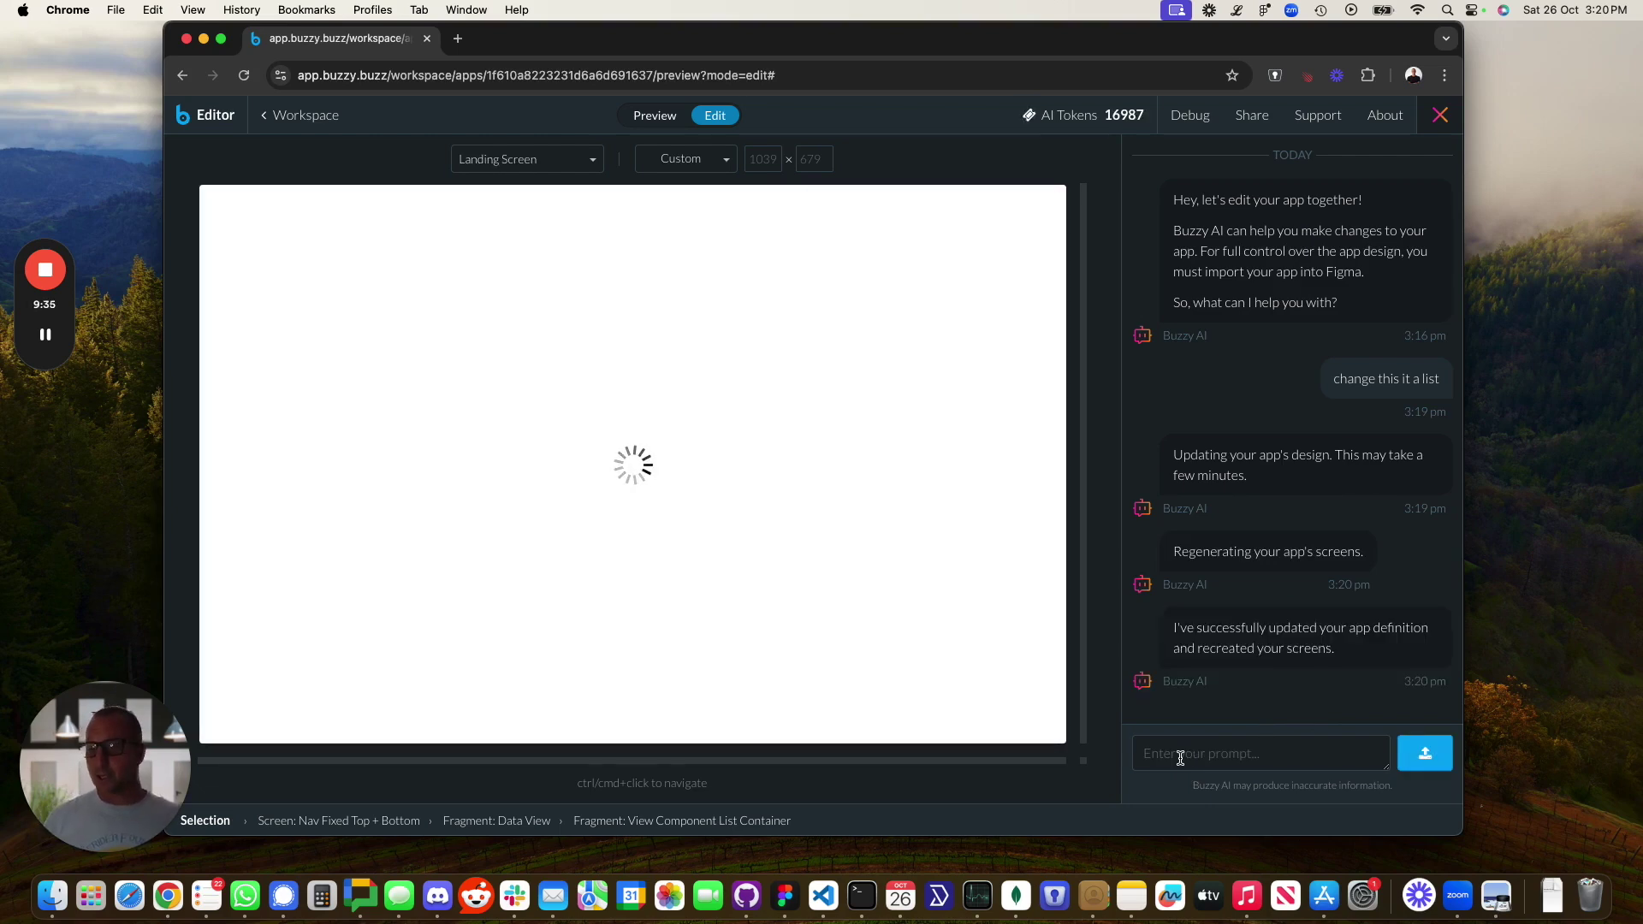
Step: Follow Explore Recipes on the landing screen to the recipe list and review the regenerated layout
click(558, 477)
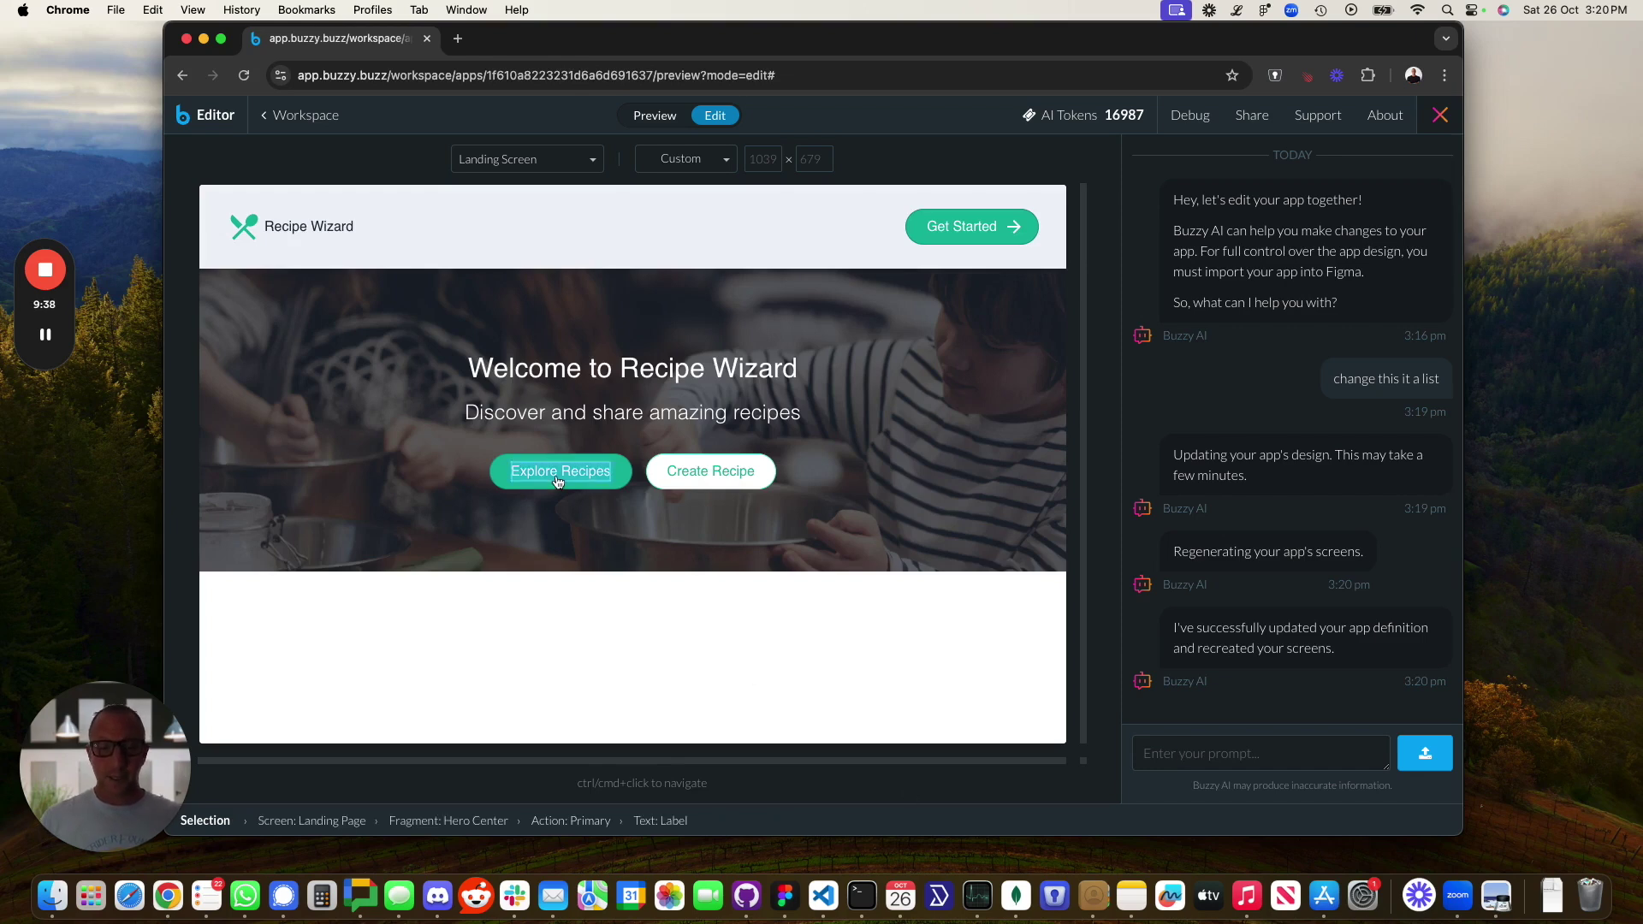
super+click(557, 481)
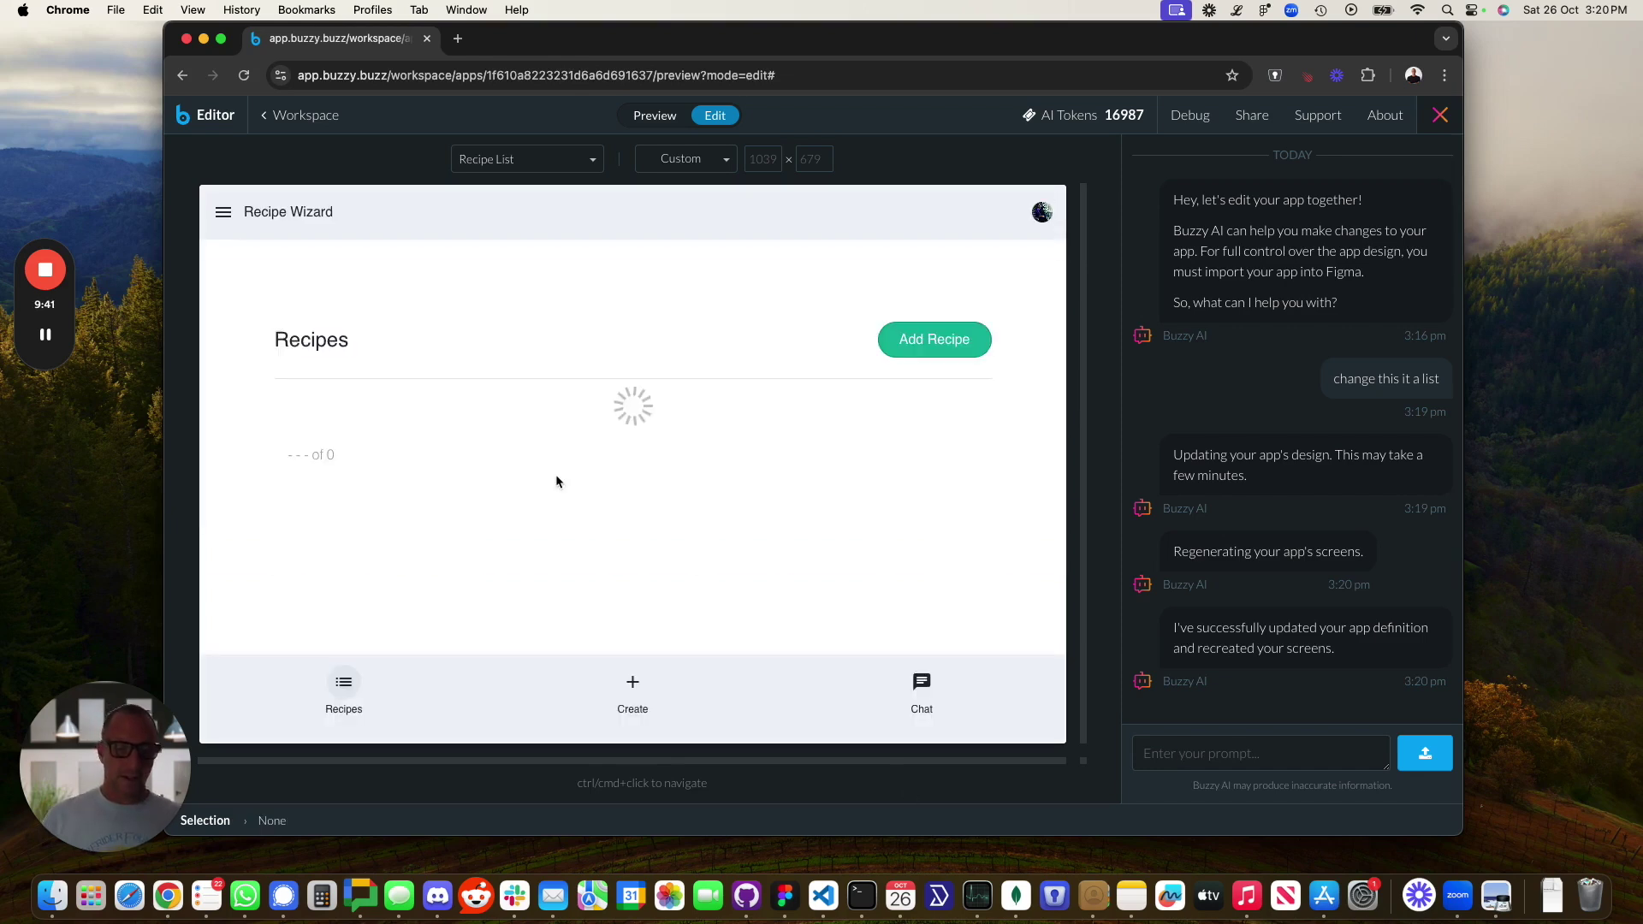
scroll(403, 543, down, 3)
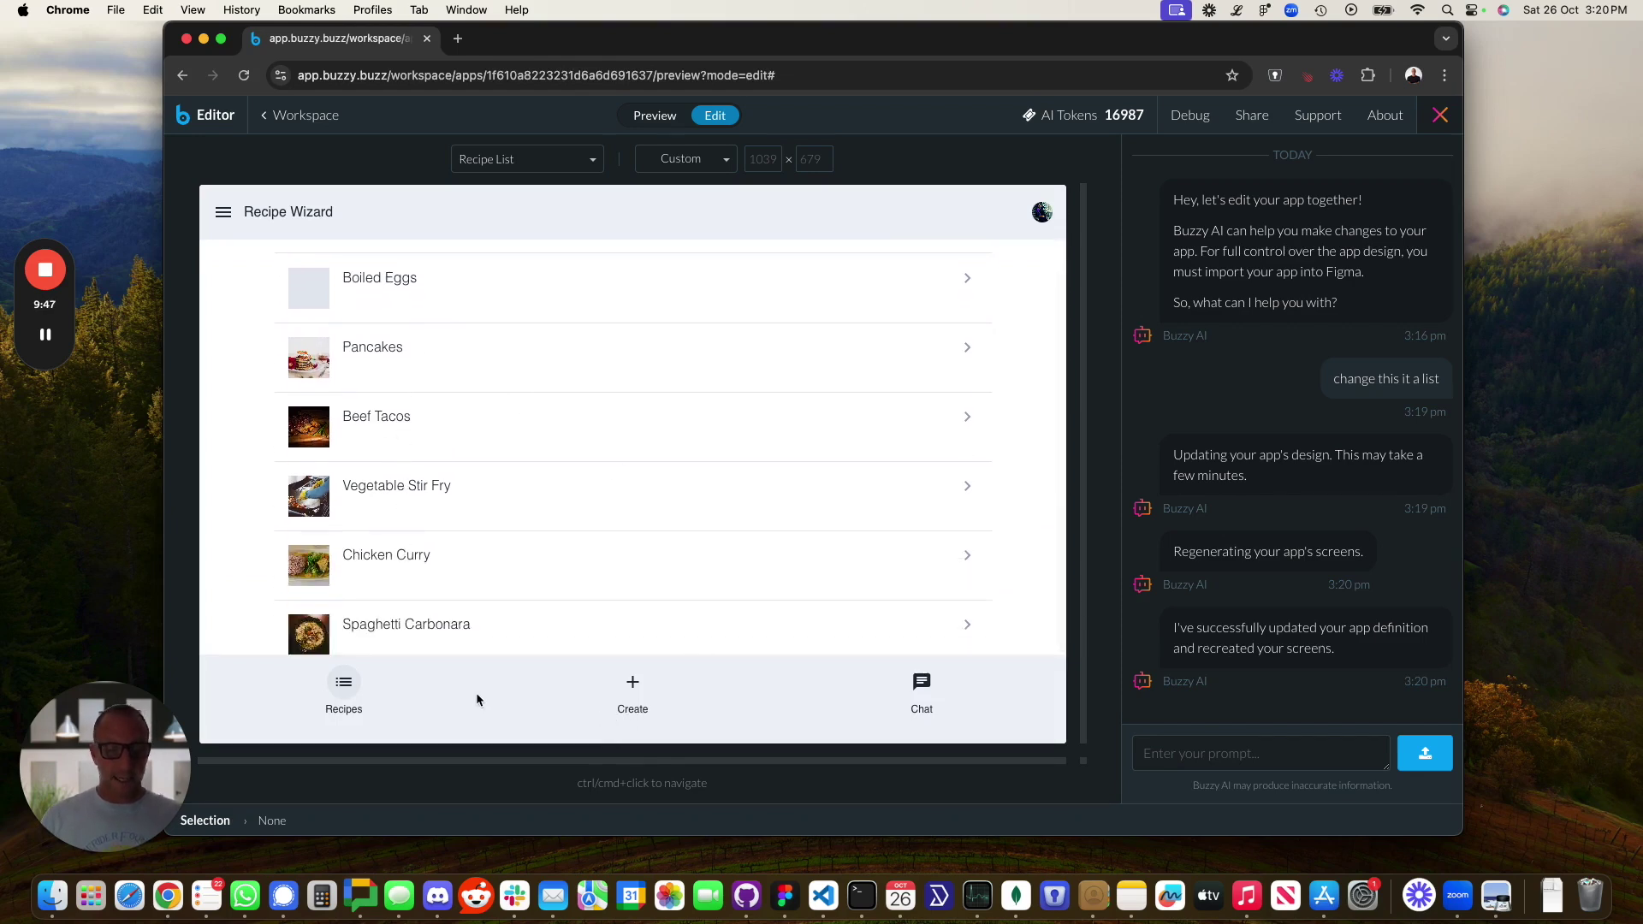
Step: Select the name field of the recipe list items and open the app's sharing details
click(396, 355)
click(1169, 752)
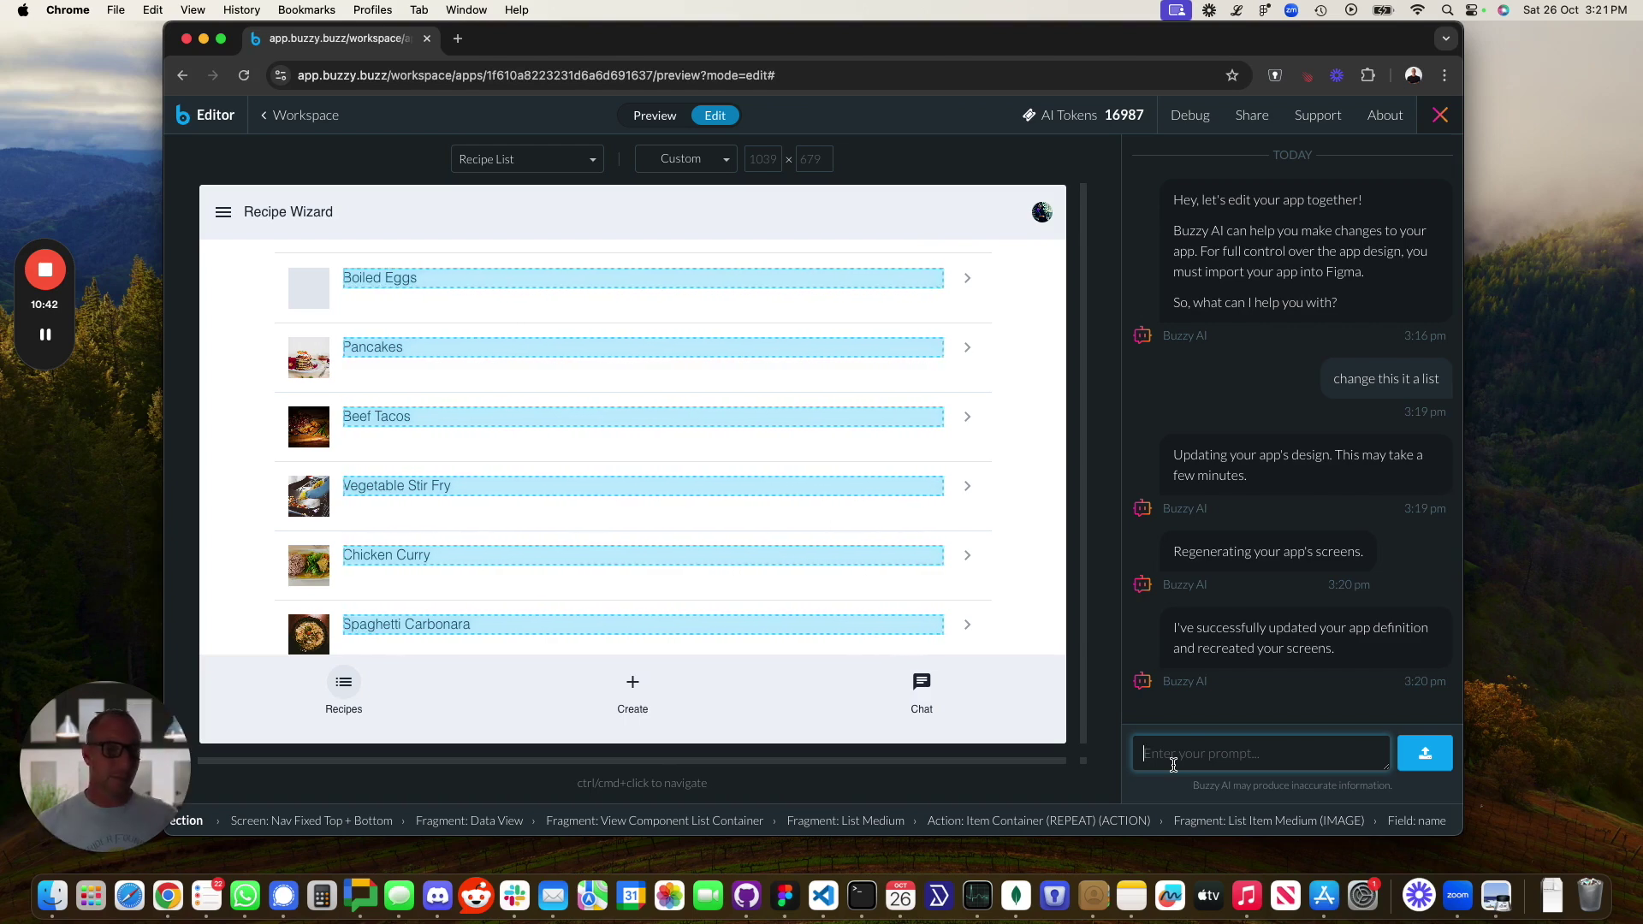
click(1252, 116)
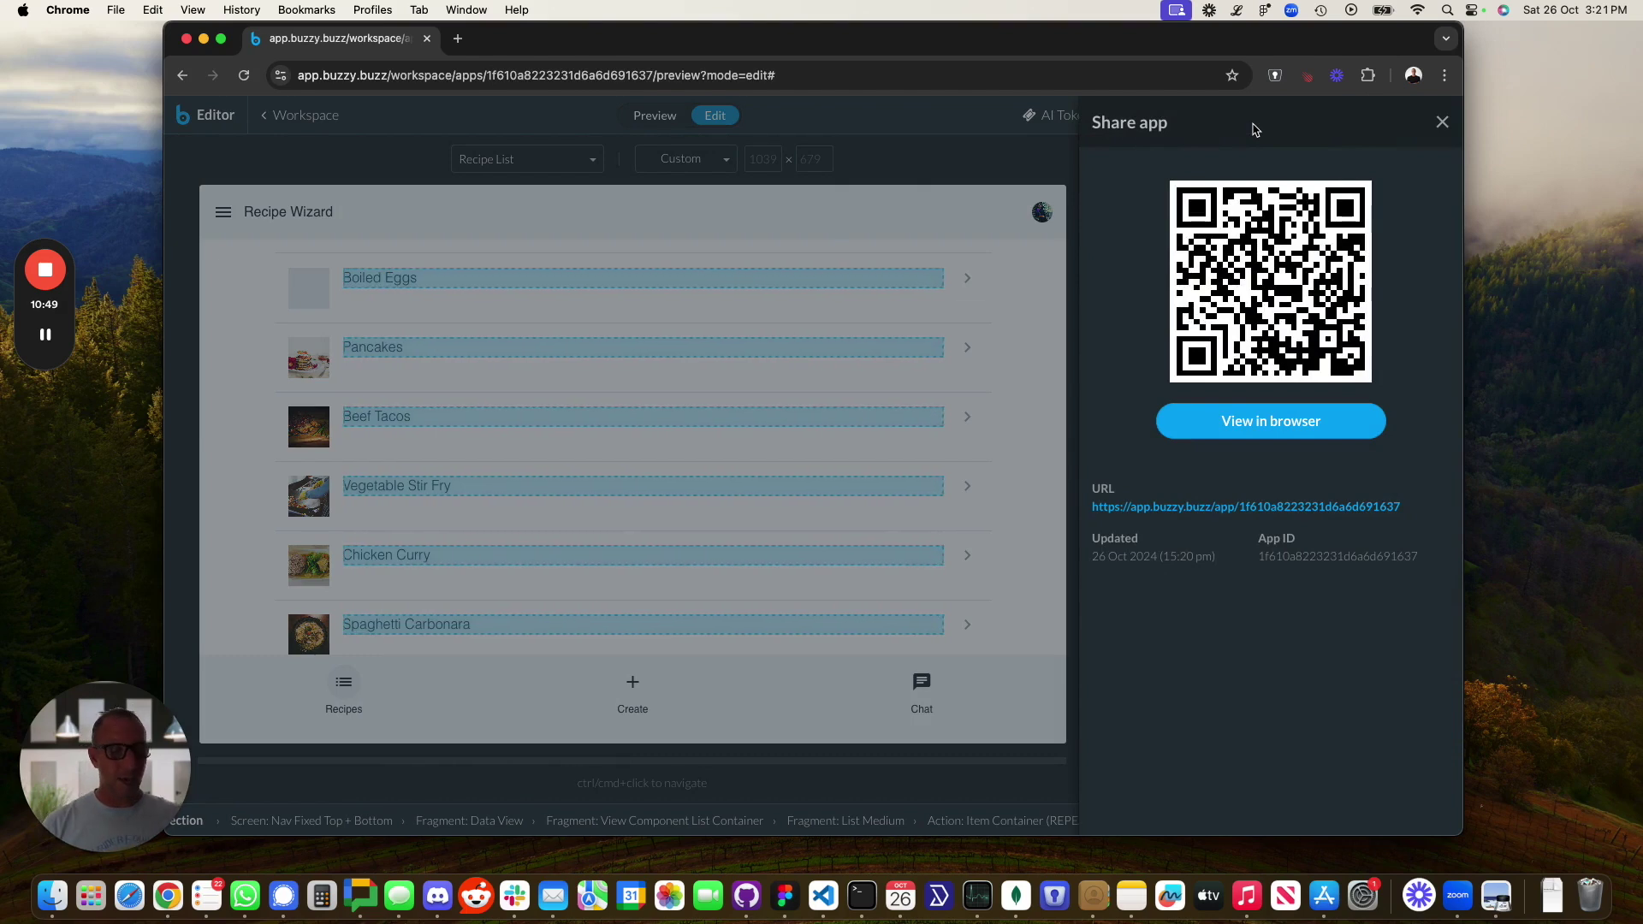